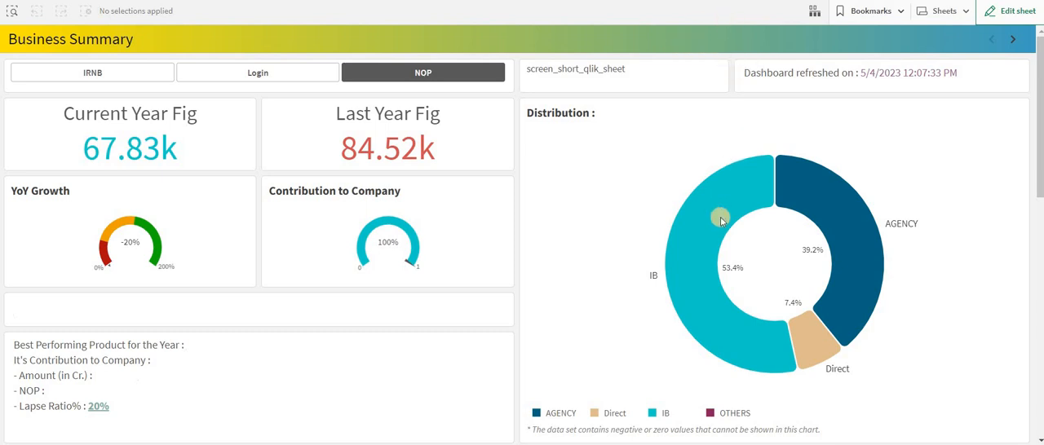
Examine the Distribution donut chart's segments and the Issued to Login MoM Trend chart on the Business Summary sheet
mouse_move(720, 217)
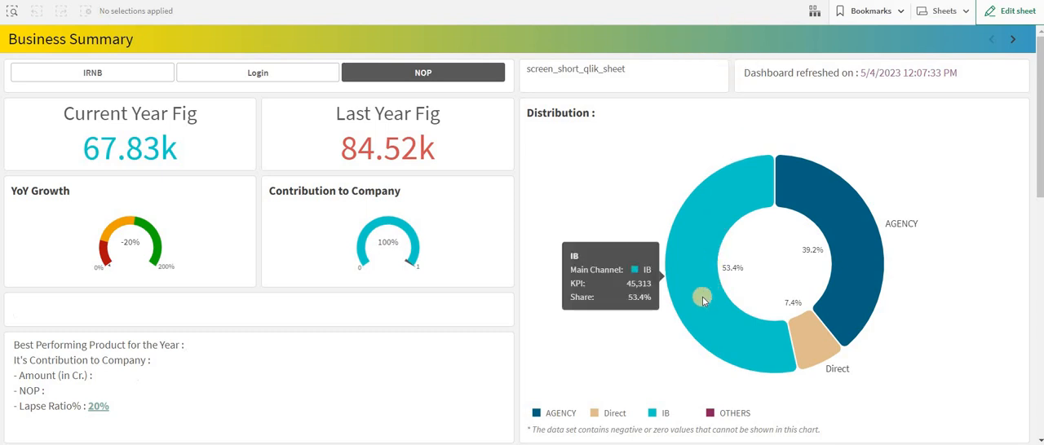
scroll(693, 288, "down", 3)
scroll(693, 289, "up", 6)
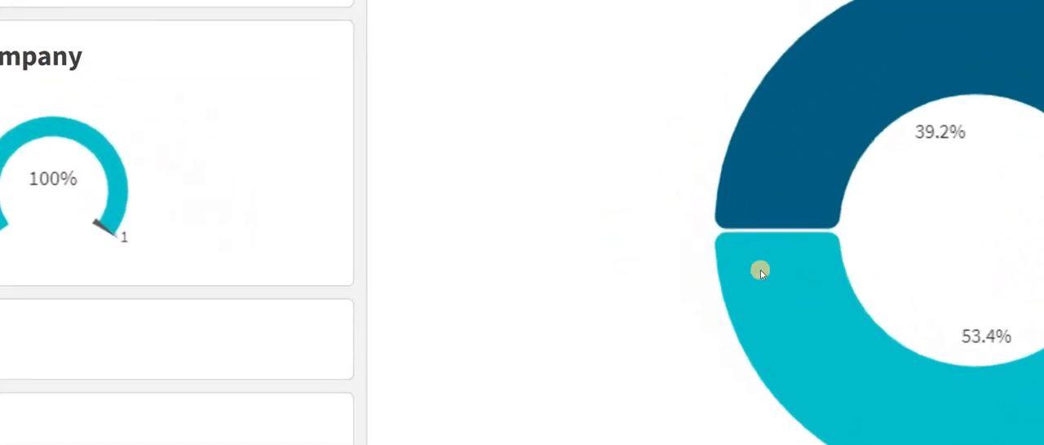
mouse_move(688, 272)
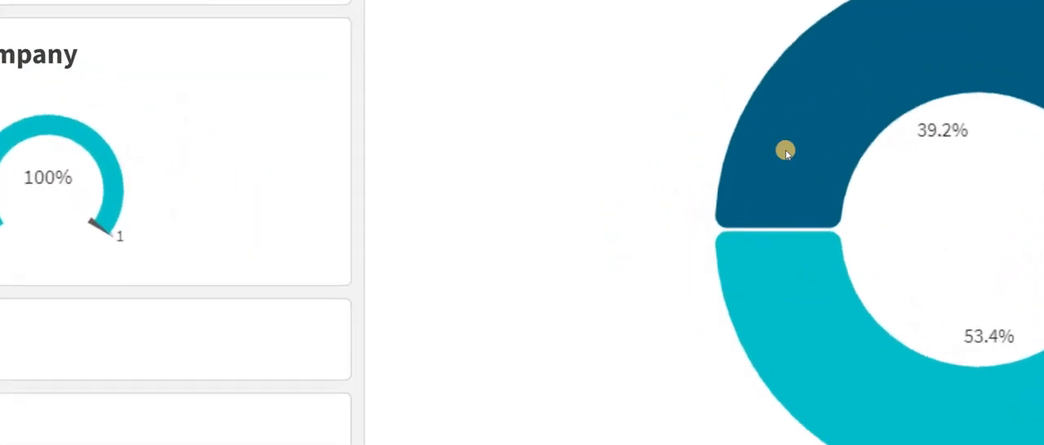
scroll(785, 150, "down", 6)
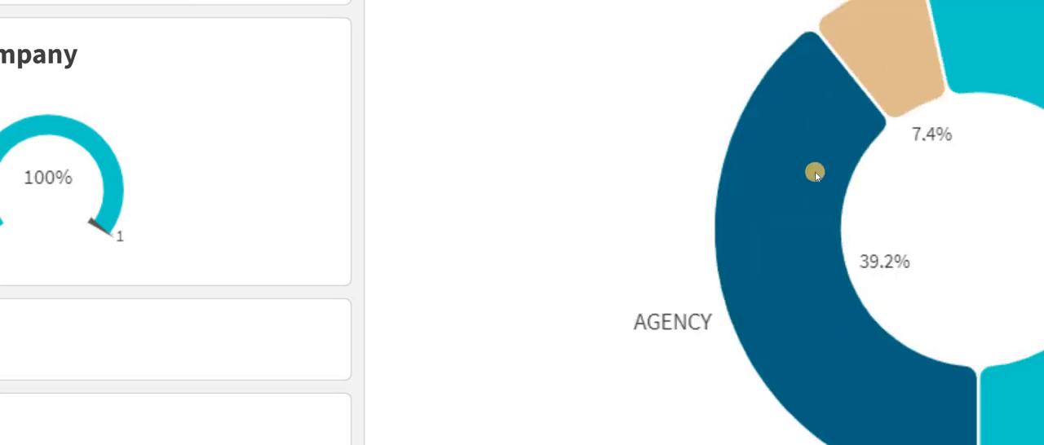
mouse_move(815, 171)
mouse_move(798, 232)
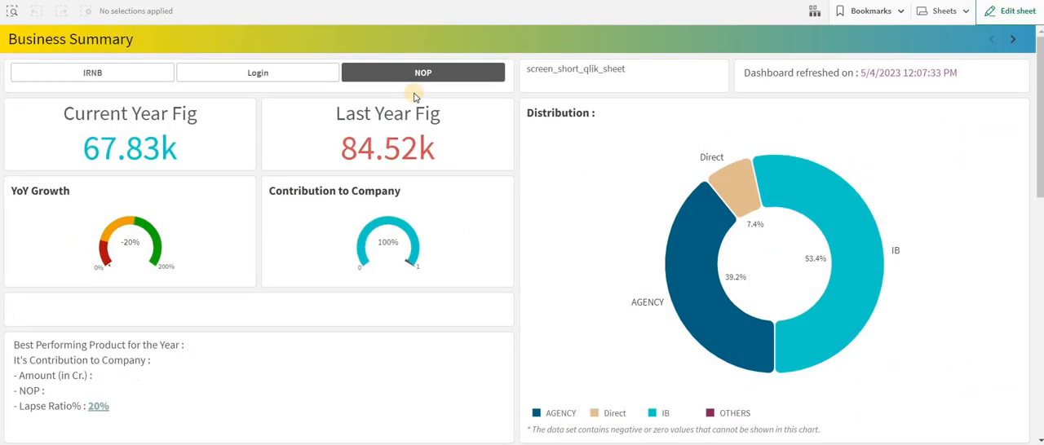
scroll(413, 98, "down", 7)
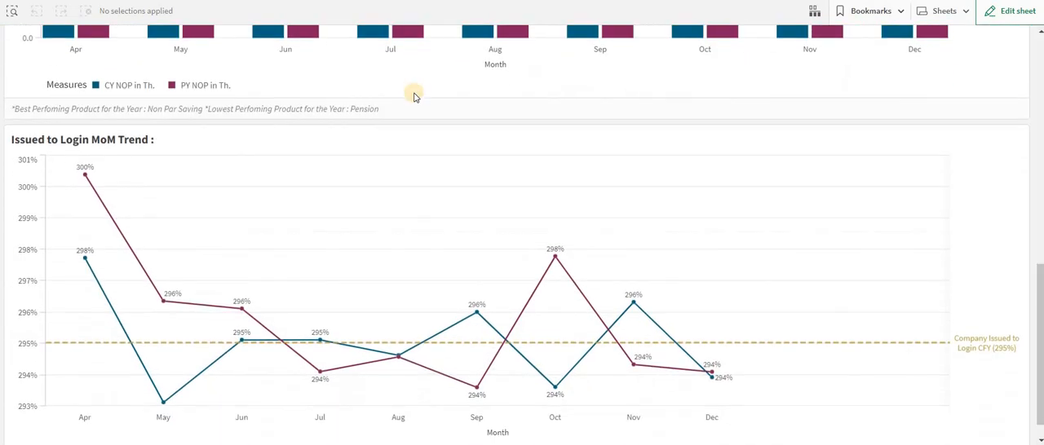
scroll(413, 97, "up", 3)
scroll(414, 97, "up", 5)
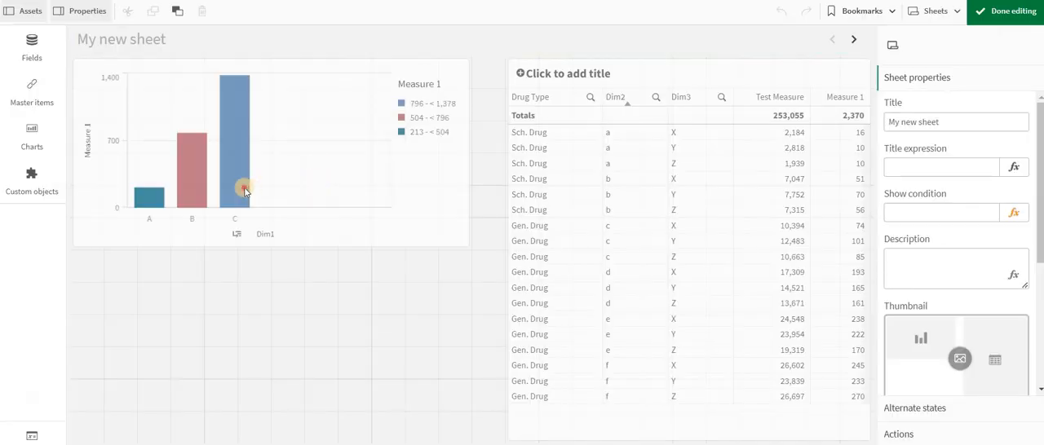
Finish editing My new sheet and view the default tooltip on the bar chart's C bar
left_click(1000, 13)
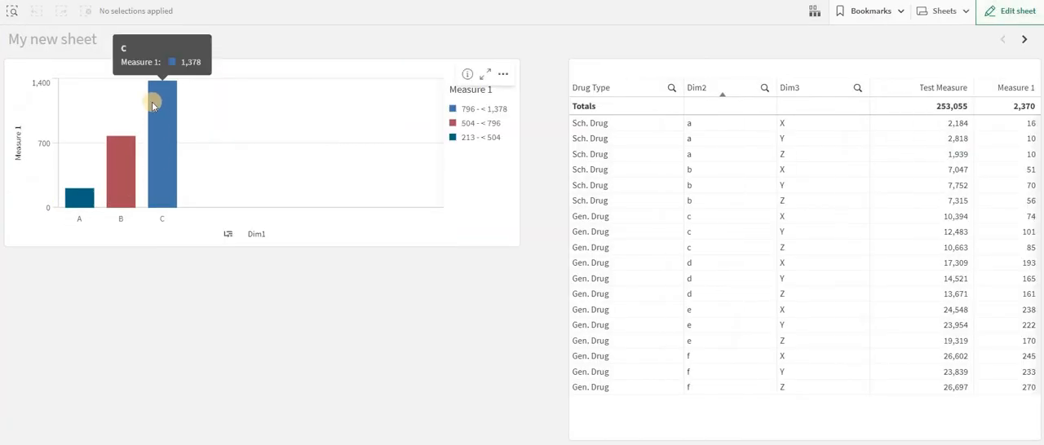
mouse_move(166, 139)
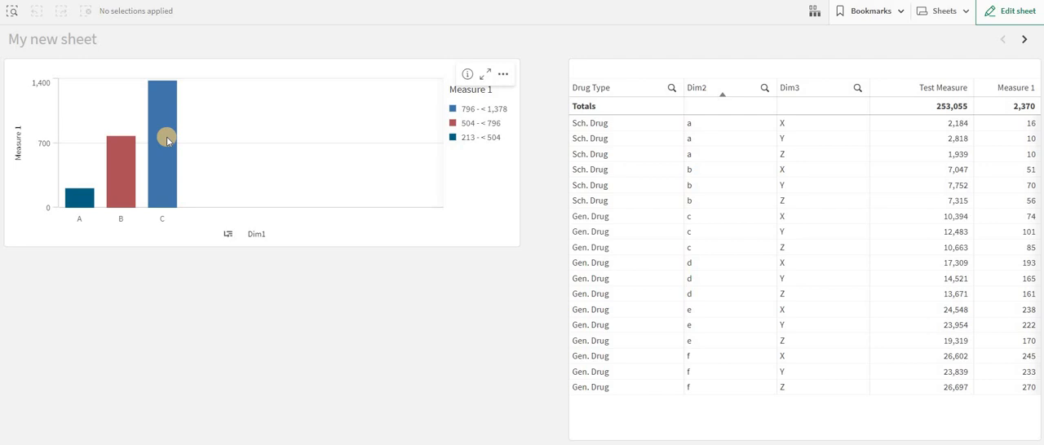
Put My new sheet in edit mode, unlink the bar chart from its master visualization and apply the pending changes
key("ctrl+e")
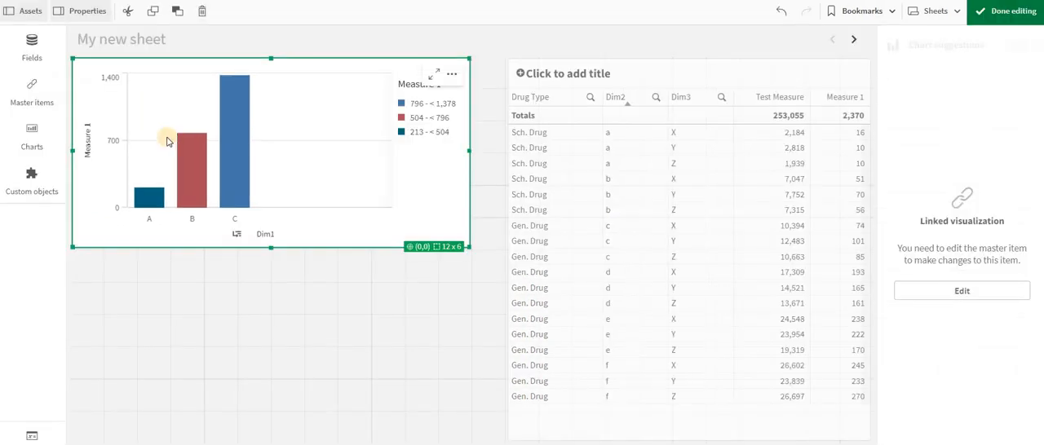
left_click(27, 130)
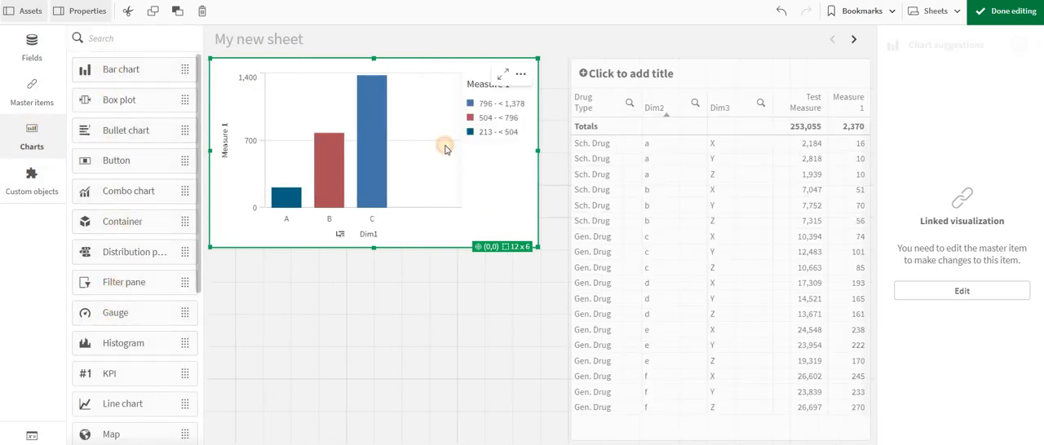
left_click(461, 237)
left_click(462, 239)
key("super+s")
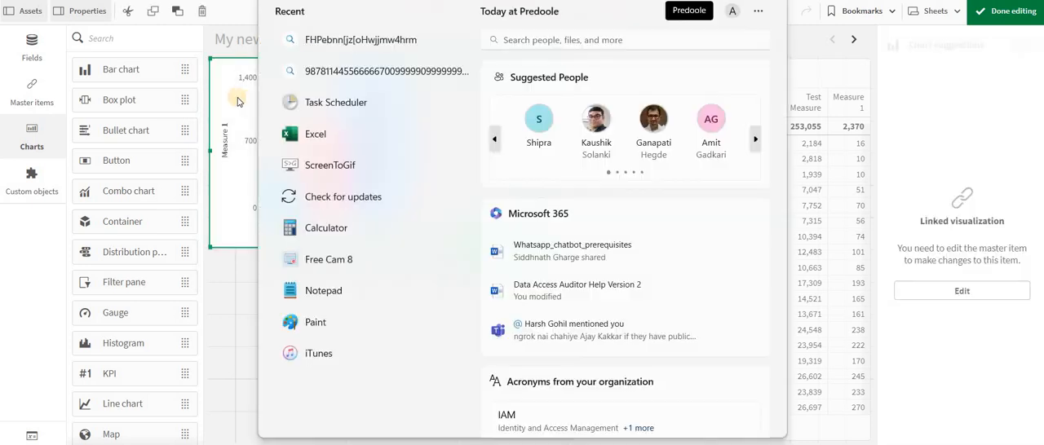
left_click(240, 104)
right_click(240, 103)
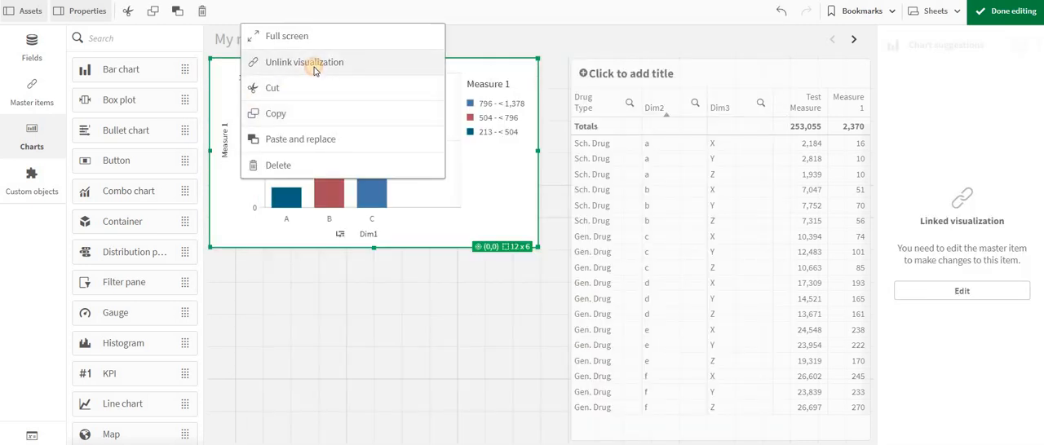
left_click(310, 64)
left_click(670, 234)
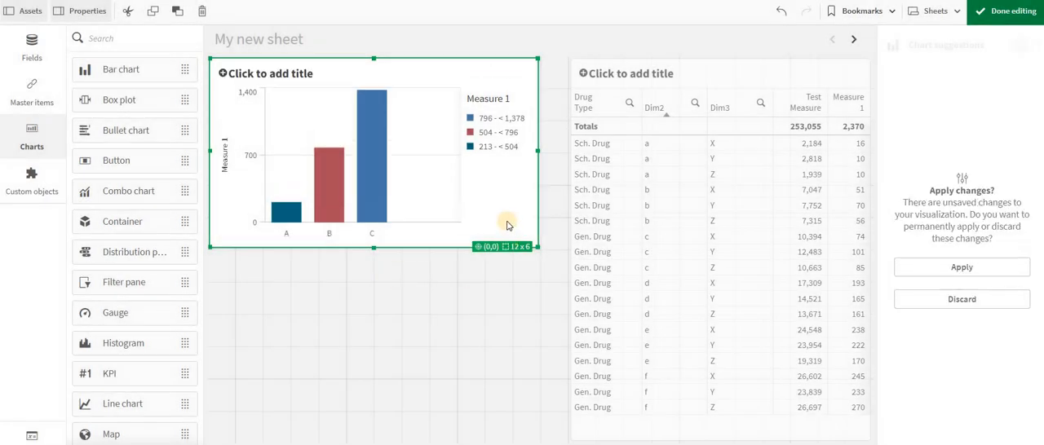
left_click(989, 268)
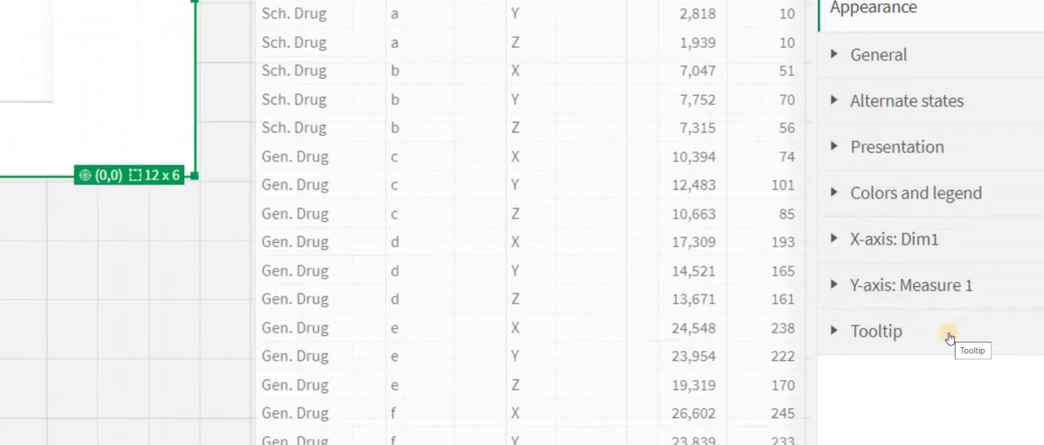
Switch the bar chart's tooltip from Basic to Custom in its appearance settings
left_click(806, 342)
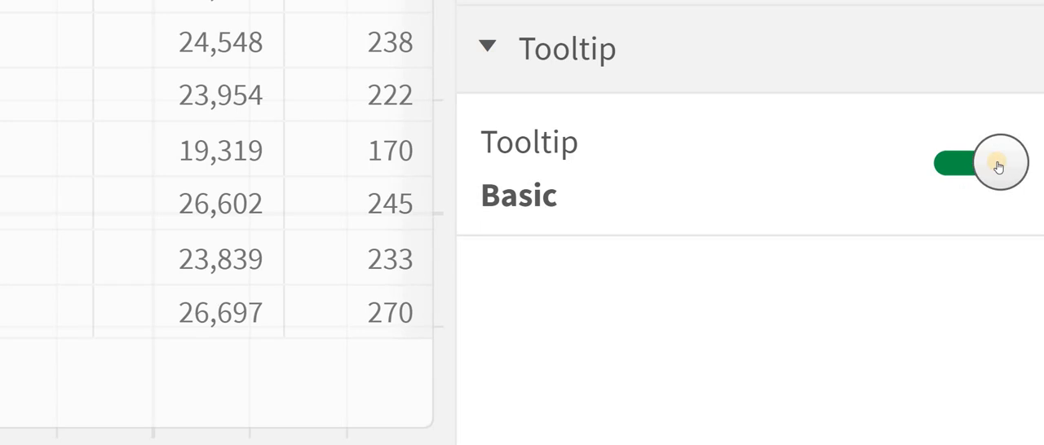
left_click(998, 165)
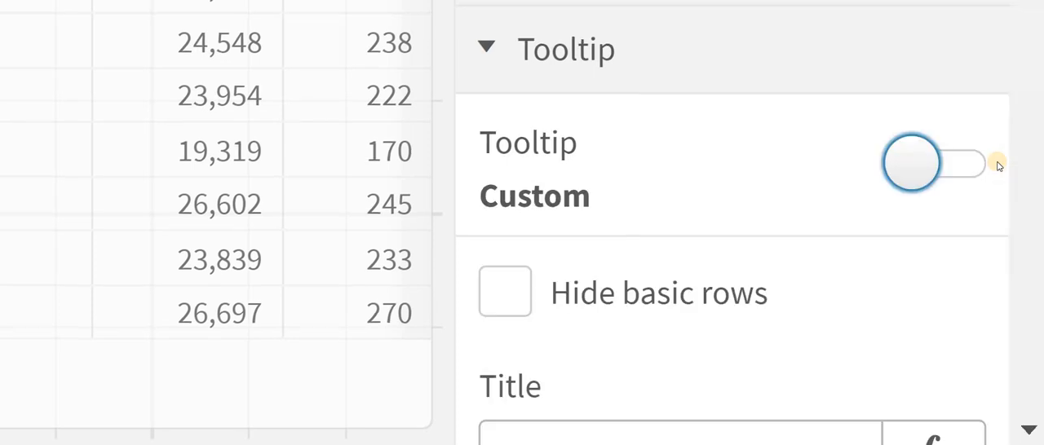
scroll(997, 160, "down", 3)
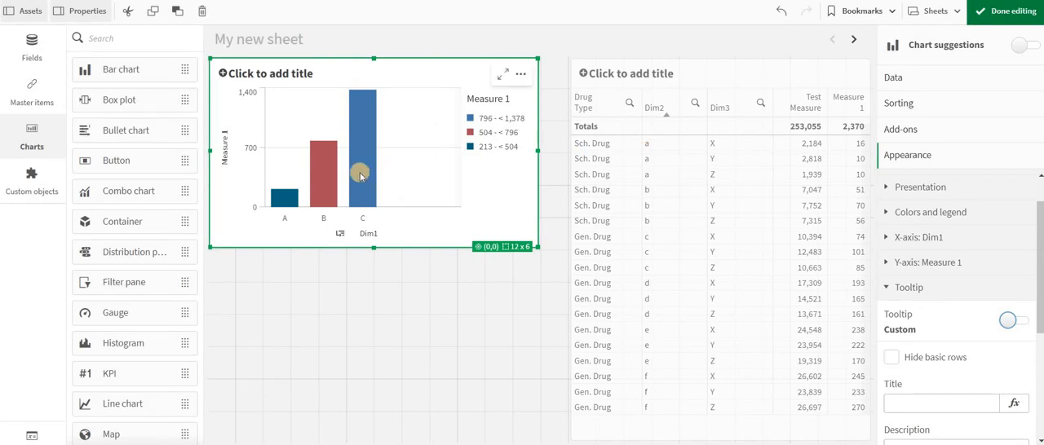
Hide the basic rows in the custom tooltip and preview it outside edit mode on bars C, B and A
left_click(891, 359)
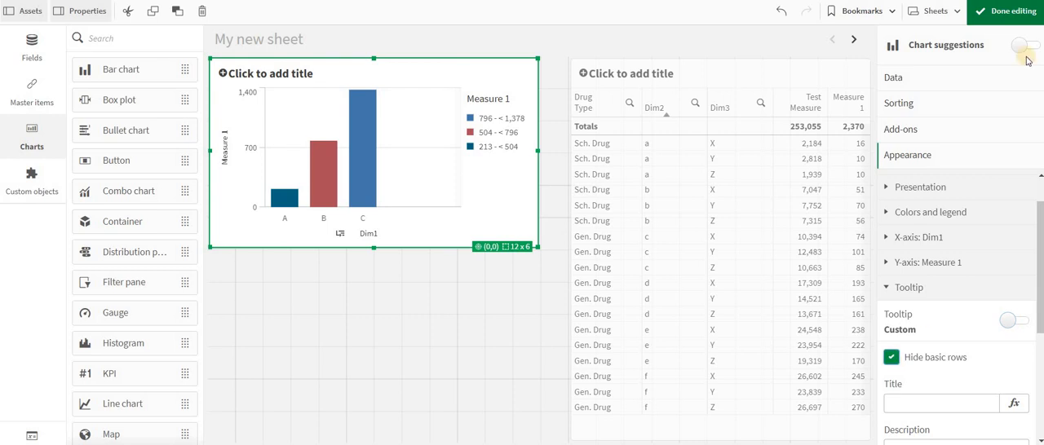
left_click(1009, 13)
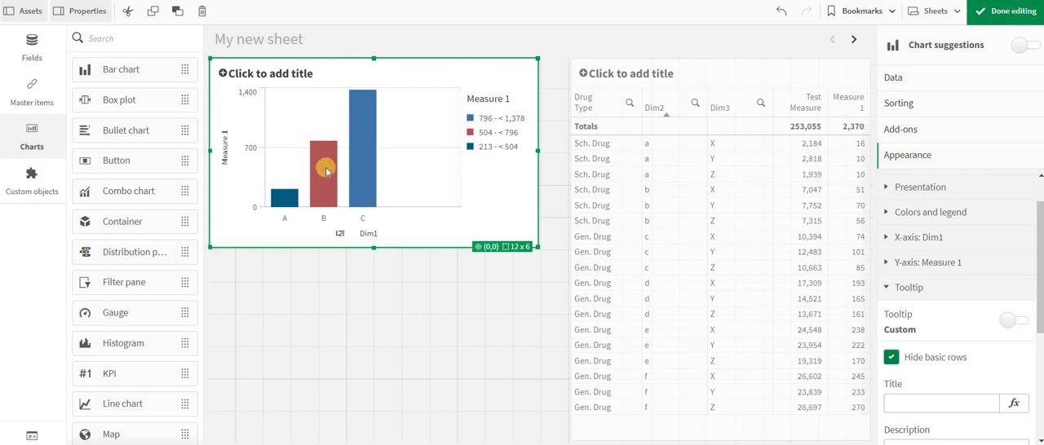
mouse_move(150, 146)
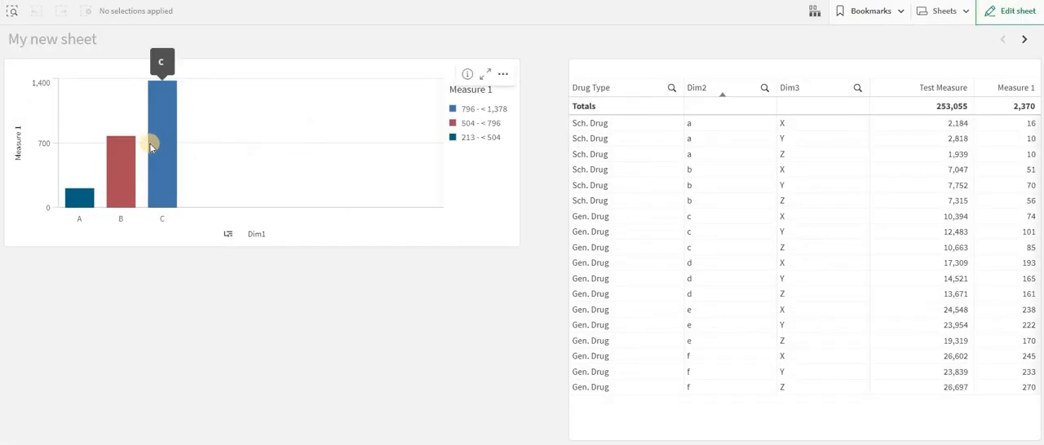
mouse_move(132, 170)
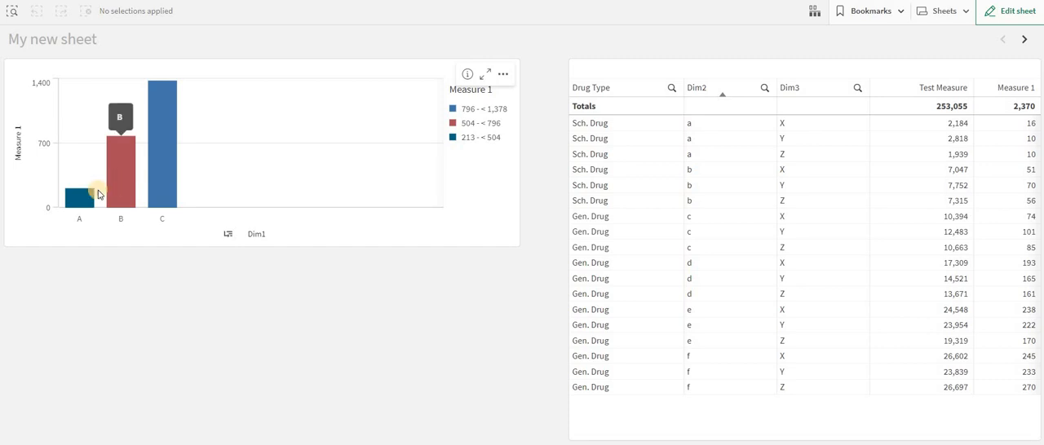
mouse_move(84, 200)
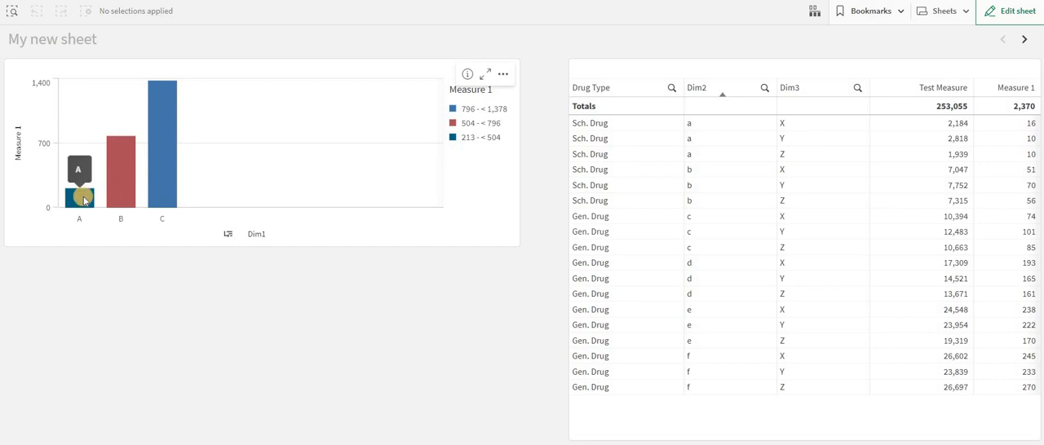
Return to editing the sheet and turn off hiding of the basic rows in the bar chart's tooltip
left_click(1010, 11)
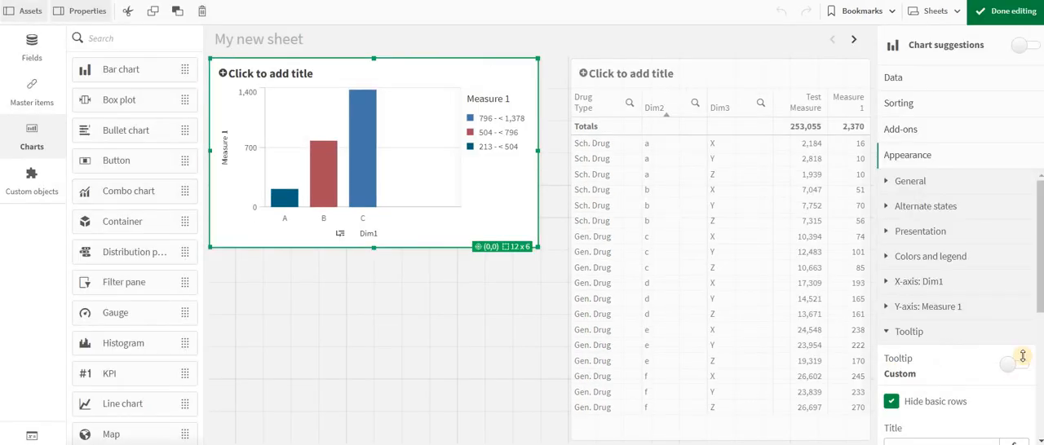
scroll(1023, 356, "down", 2)
left_click(892, 246)
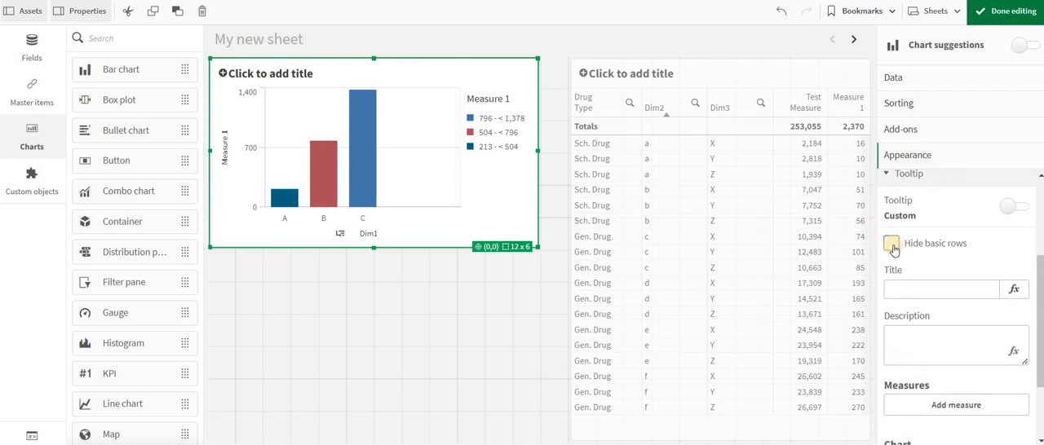
Enter "title" as the custom tooltip's title and "desc." as its description
scroll(894, 251, "down", 1)
left_click(922, 237)
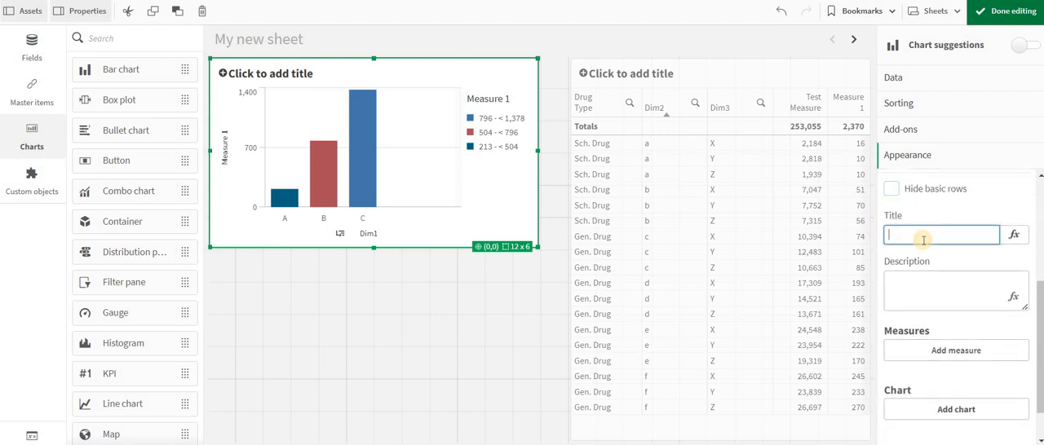
type("title")
left_click(922, 286)
type("des")
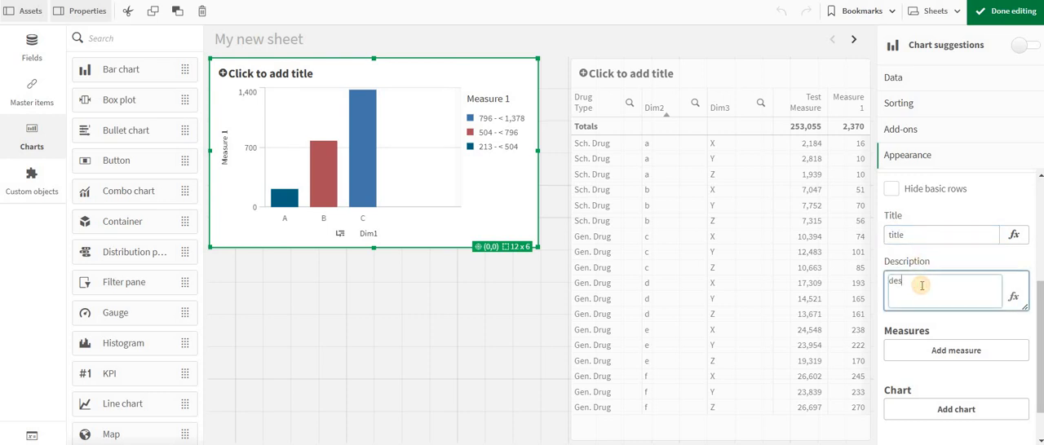
type("c.")
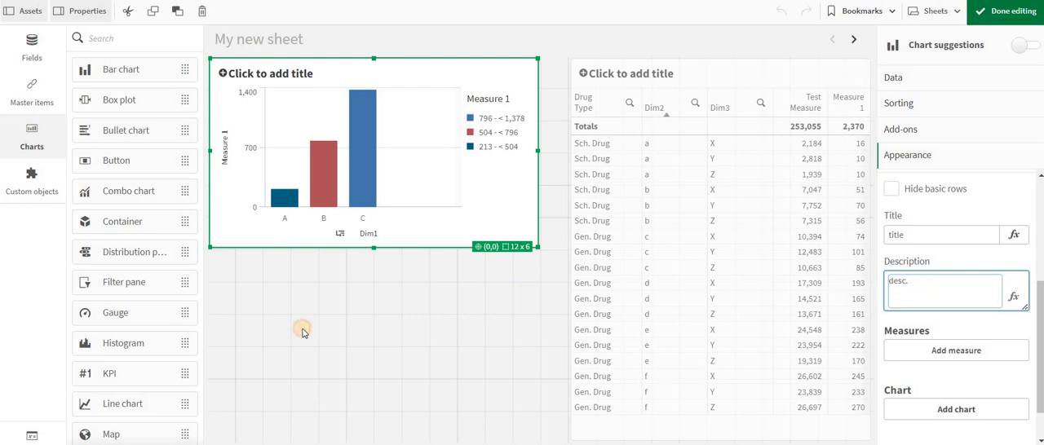
Finish editing and check the bar chart's custom tooltip on its bars
left_click(978, 18)
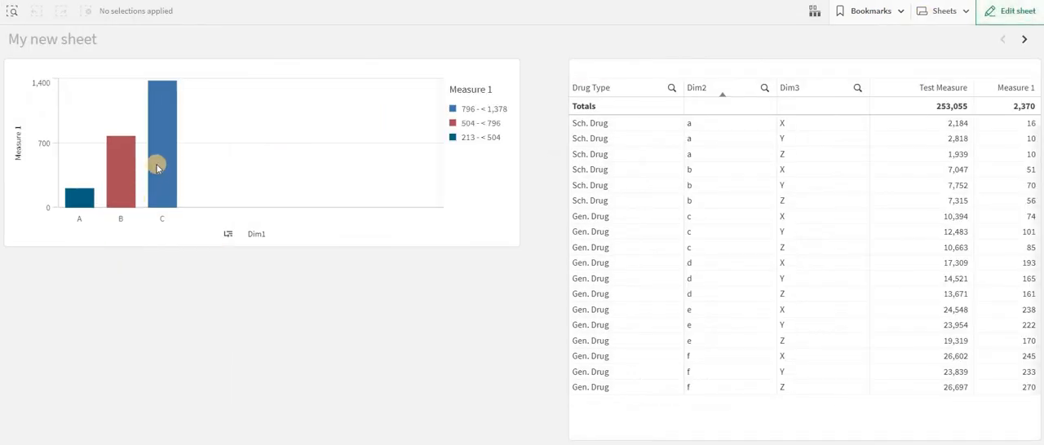
mouse_move(157, 167)
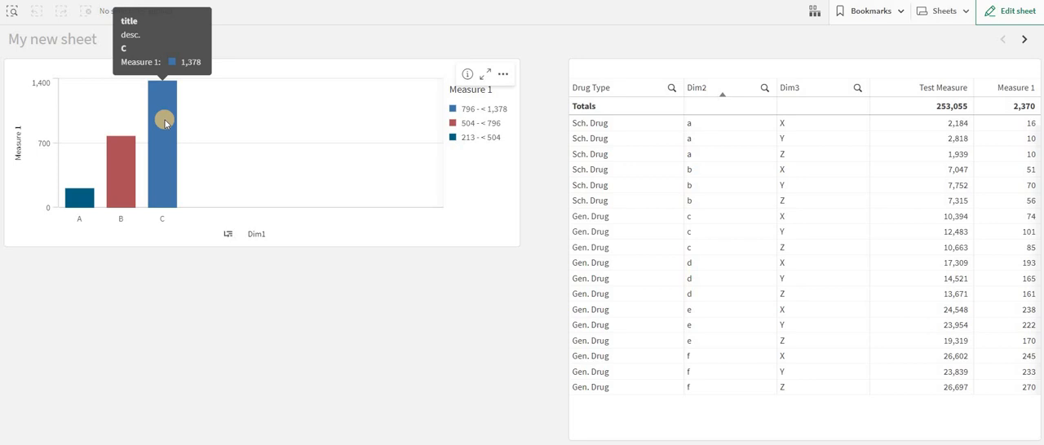
mouse_move(112, 168)
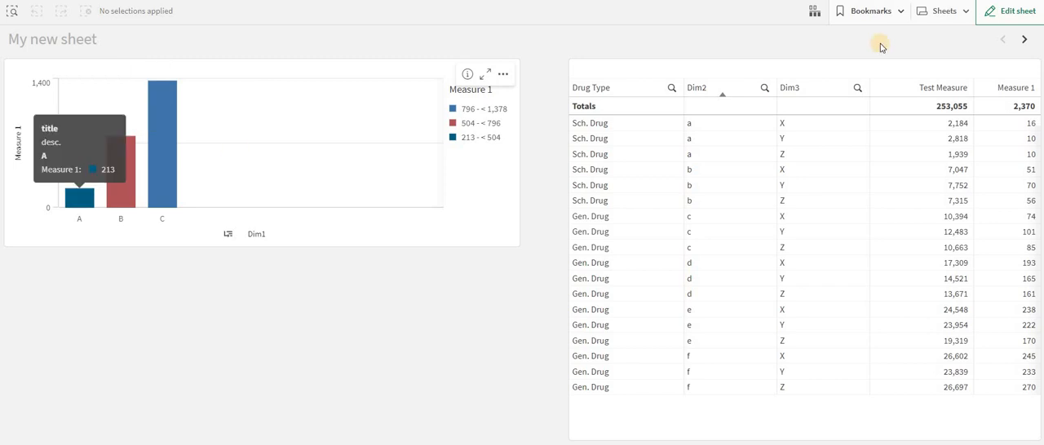
Return to editing the sheet and add Sum(Expression3) as a measure in the bar chart's custom tooltip
left_click(1011, 11)
left_click(436, 193)
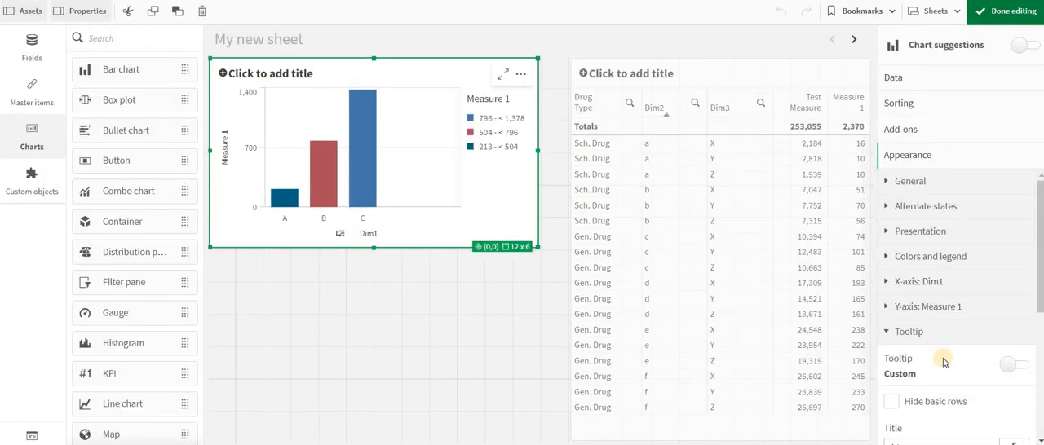
scroll(944, 363, "down", 5)
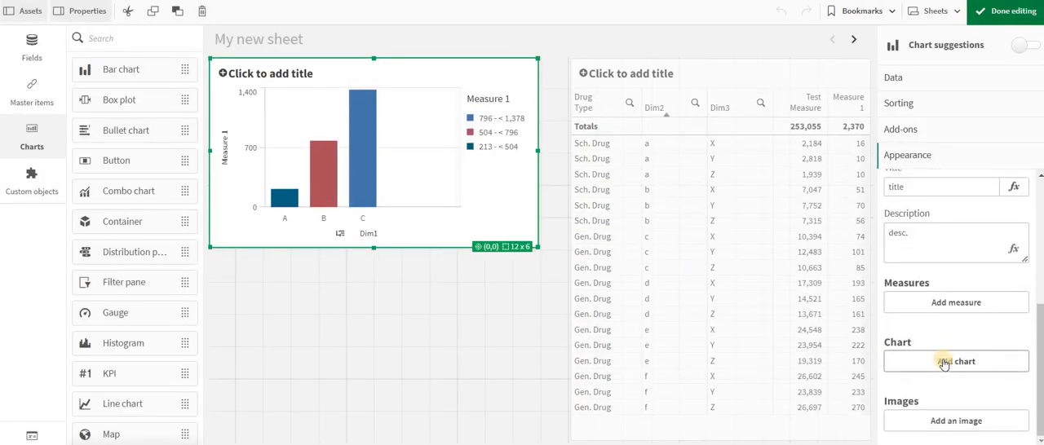
left_click(945, 303)
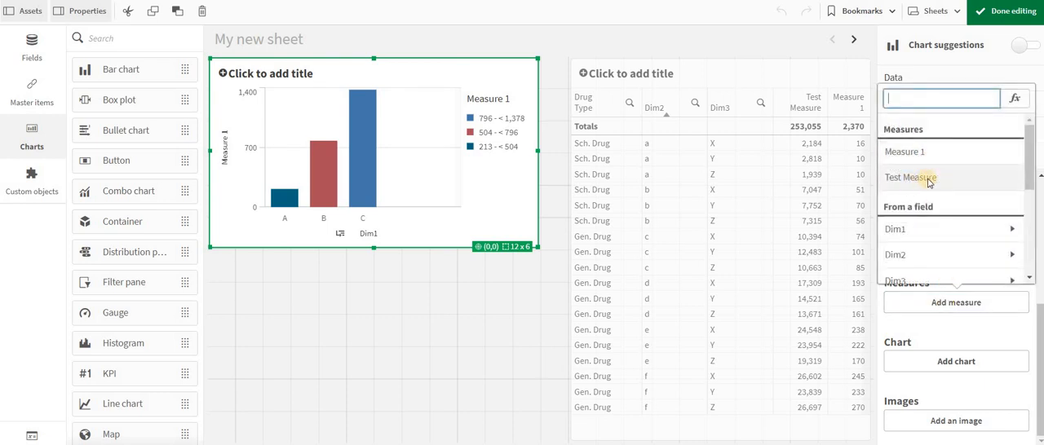
scroll(926, 181, "down", 3)
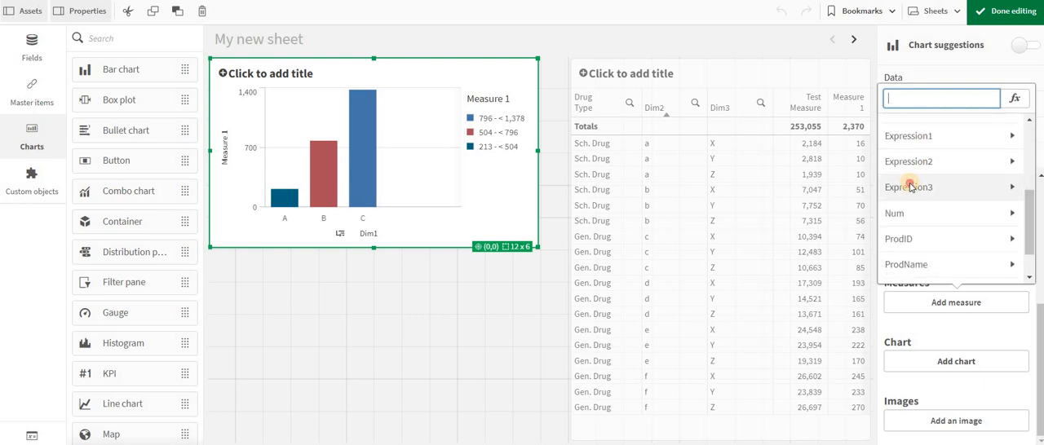
left_click(907, 188)
left_click(935, 150)
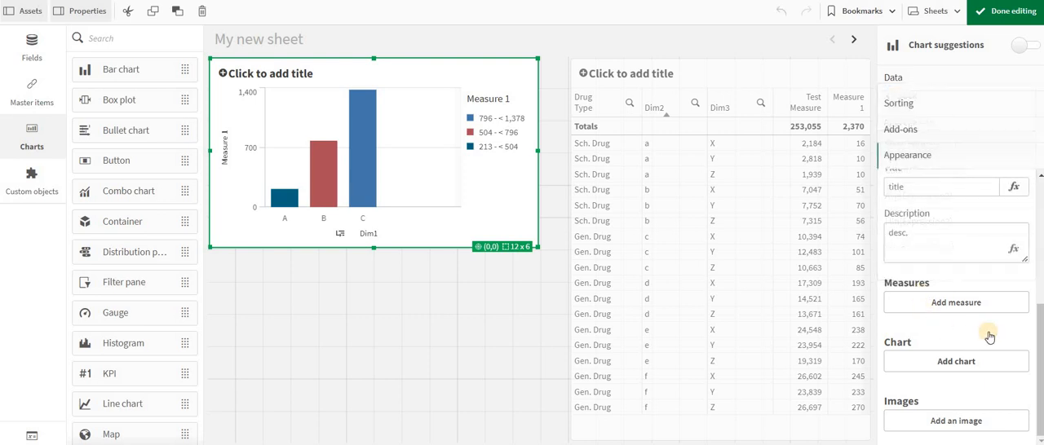
Label the tooltip measure "sales" and set its number formatting to Number with the simple 1,000 format
left_click(999, 304)
left_click(933, 389)
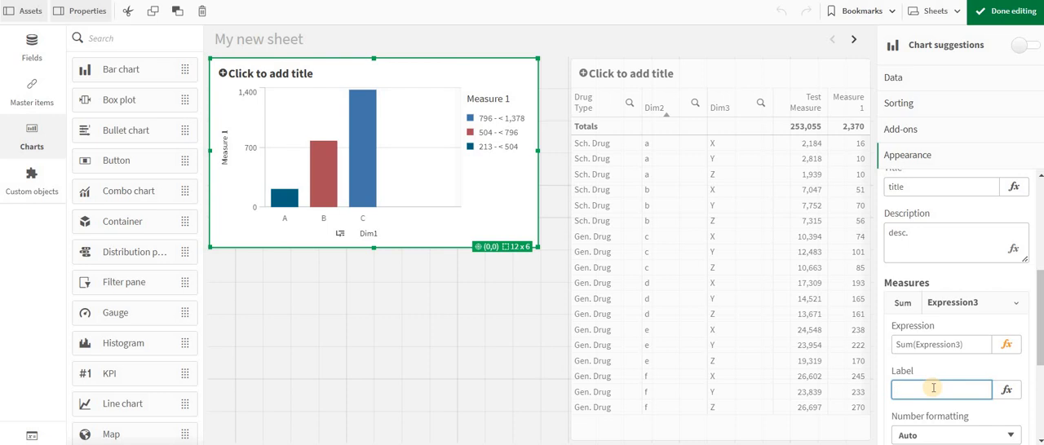
type("sales")
scroll(938, 351, "down", 2)
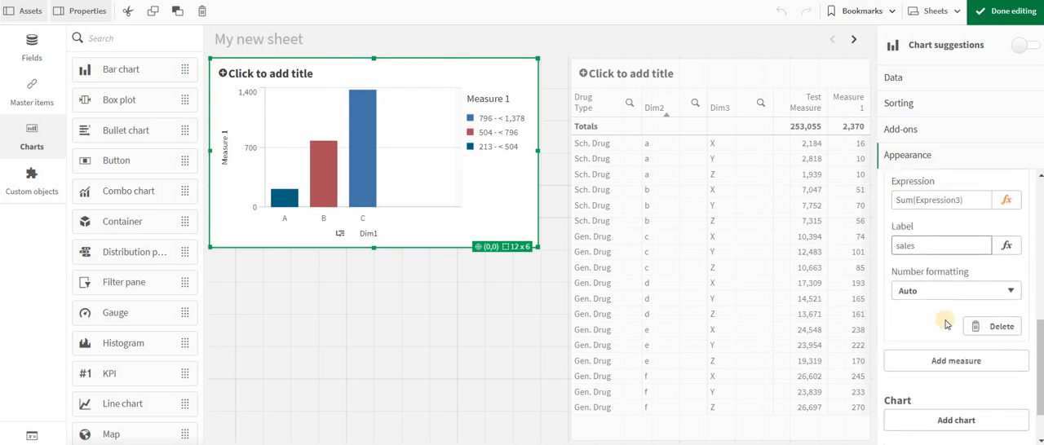
left_click(938, 283)
left_click(932, 310)
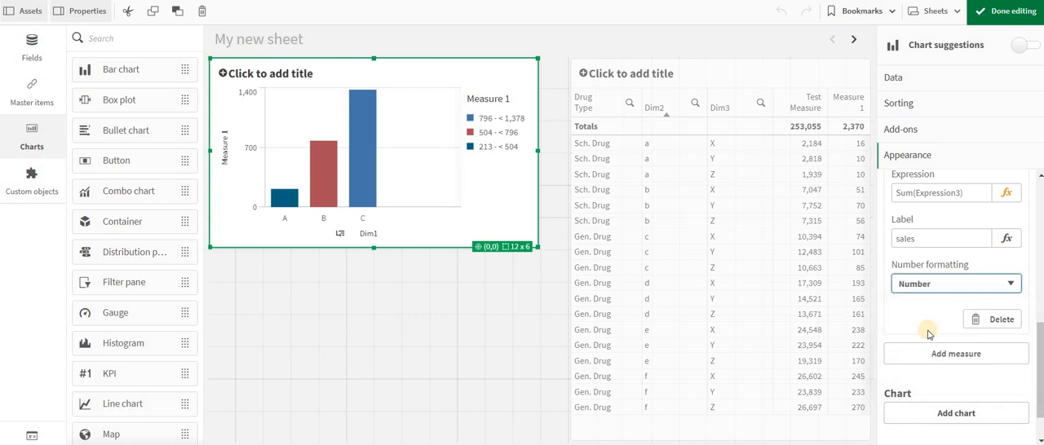
left_click(922, 354)
left_click(922, 371)
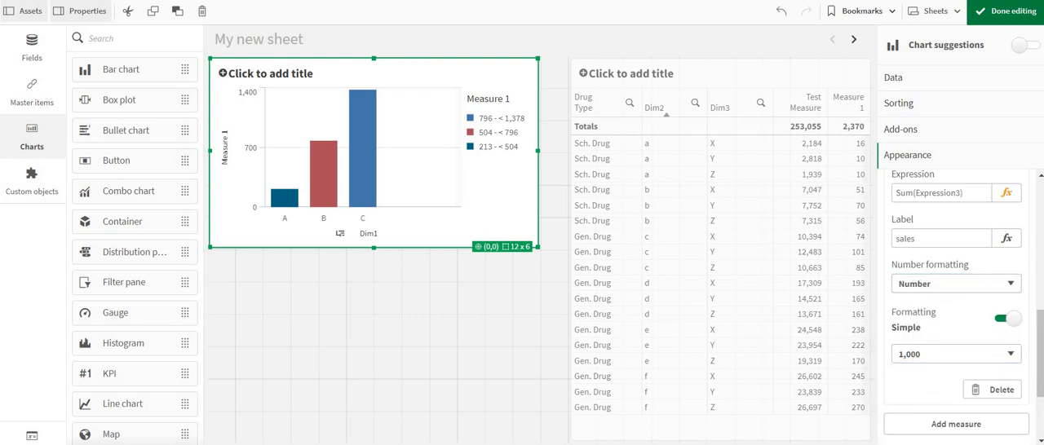
Finish editing and check the custom tooltip with the added measure on bar C
left_click(1010, 11)
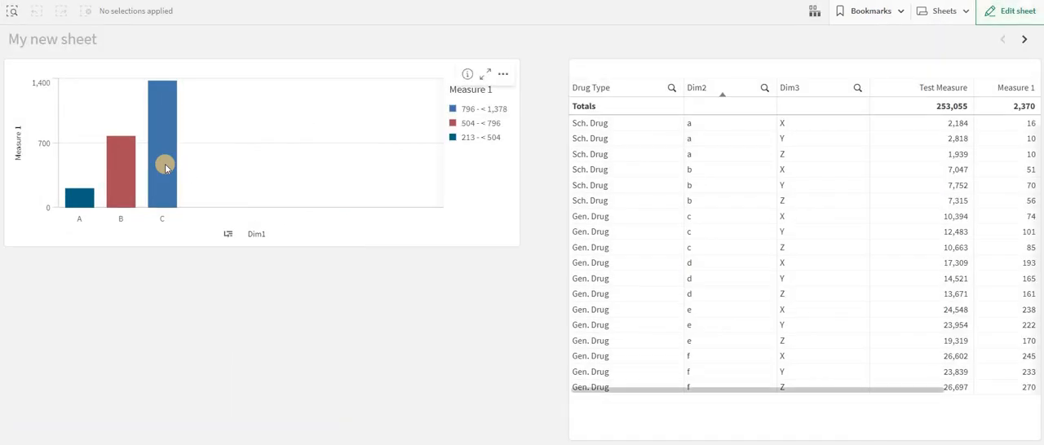
mouse_move(165, 166)
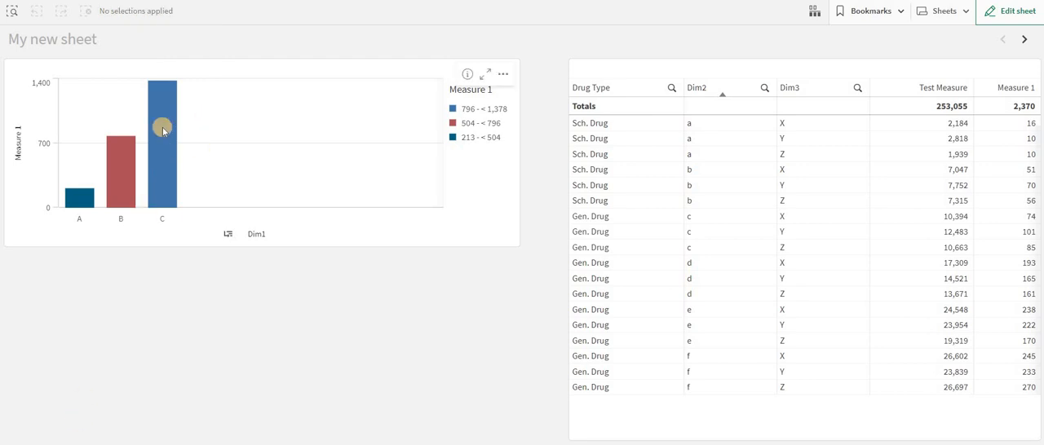
mouse_move(163, 129)
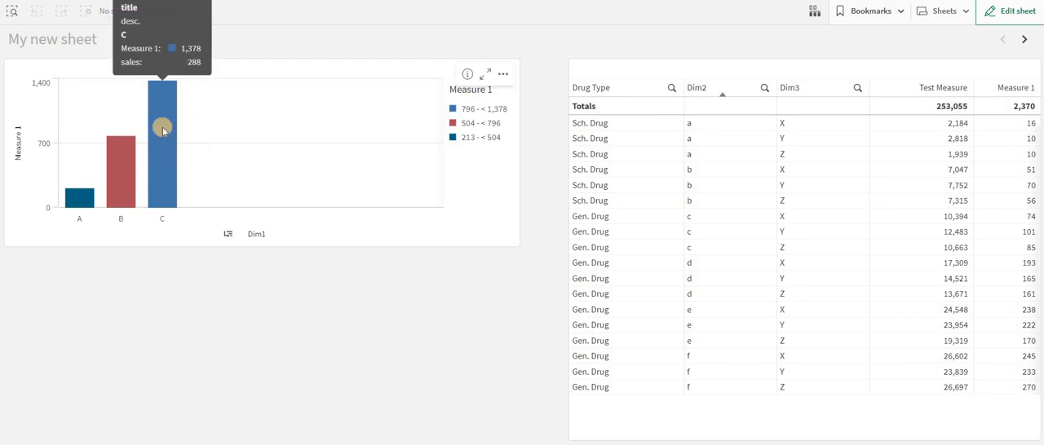
Return to editing the sheet and add the master viz 2 chart to the bar chart's custom tooltip at Medium size
left_click(1012, 13)
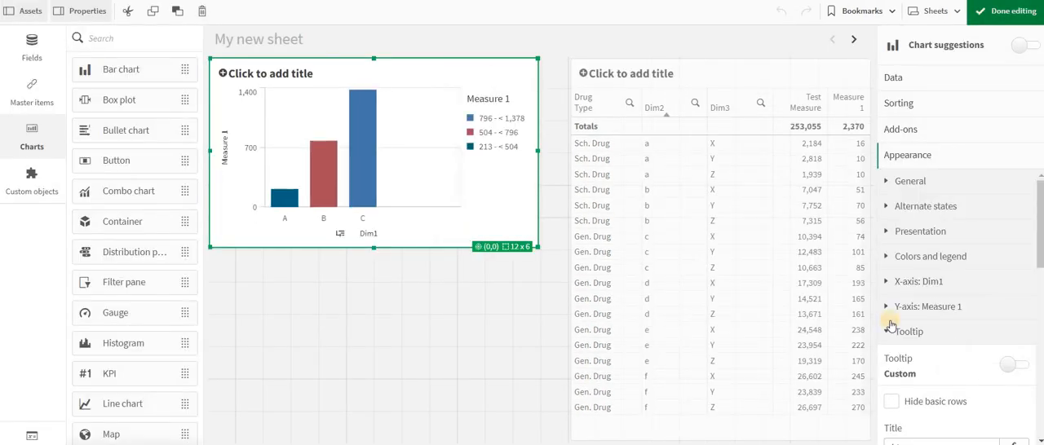
left_click(886, 314)
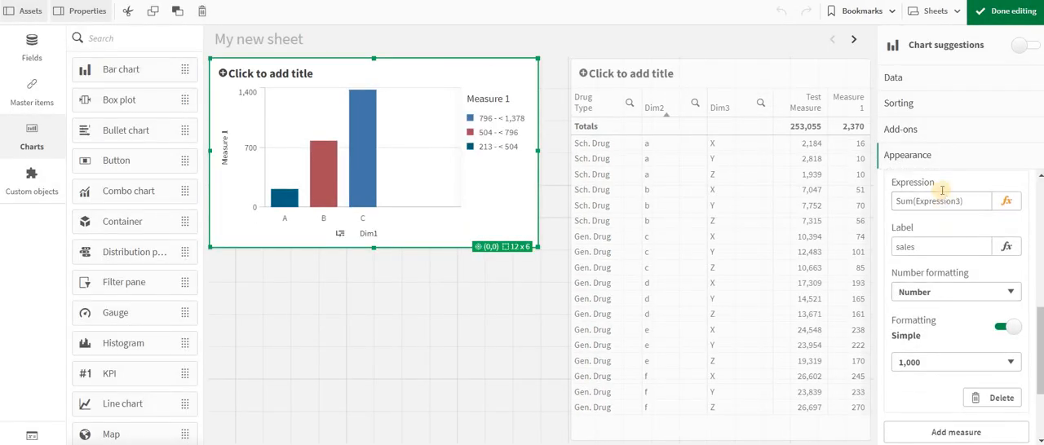
scroll(938, 220, "up", 2)
left_click(933, 237)
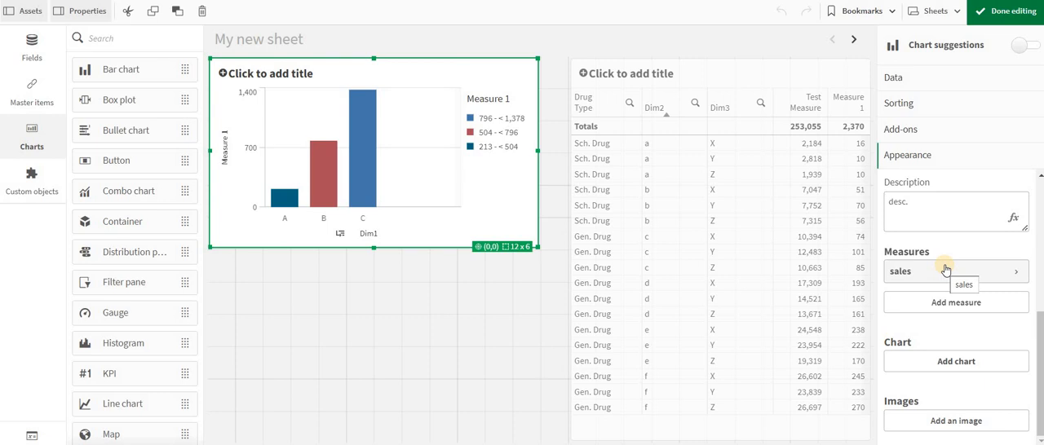
left_click(924, 363)
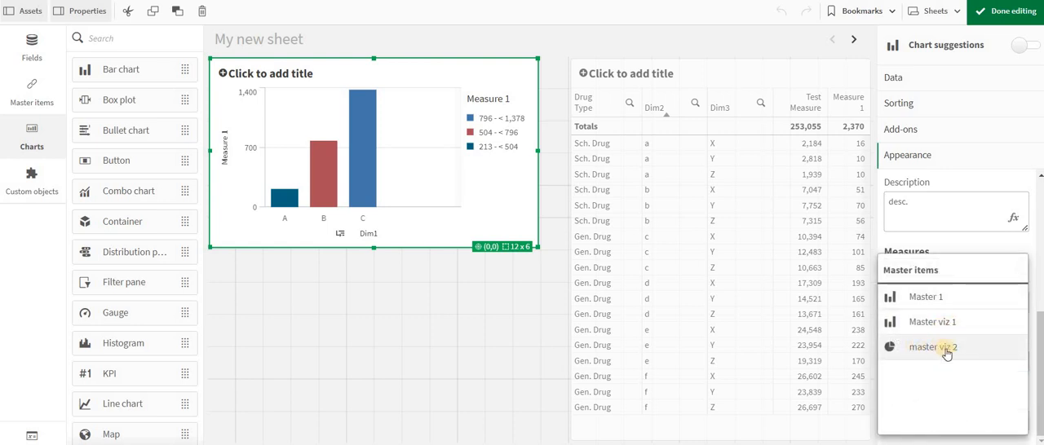
left_click(938, 348)
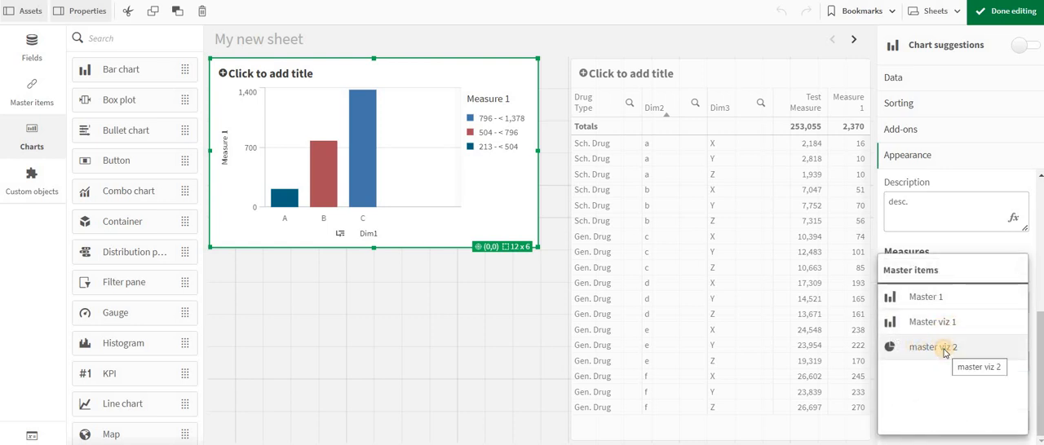
scroll(945, 353, "down", 2)
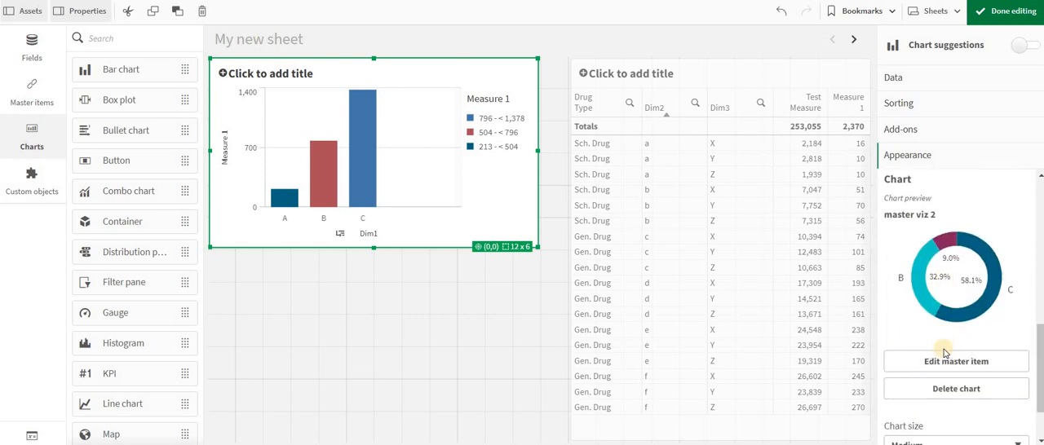
scroll(944, 352, "down", 2)
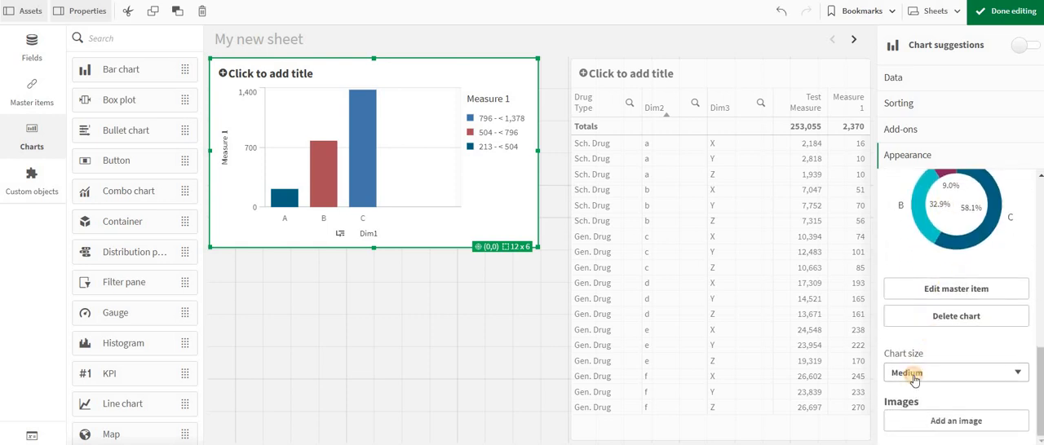
left_click(911, 372)
left_click(913, 401)
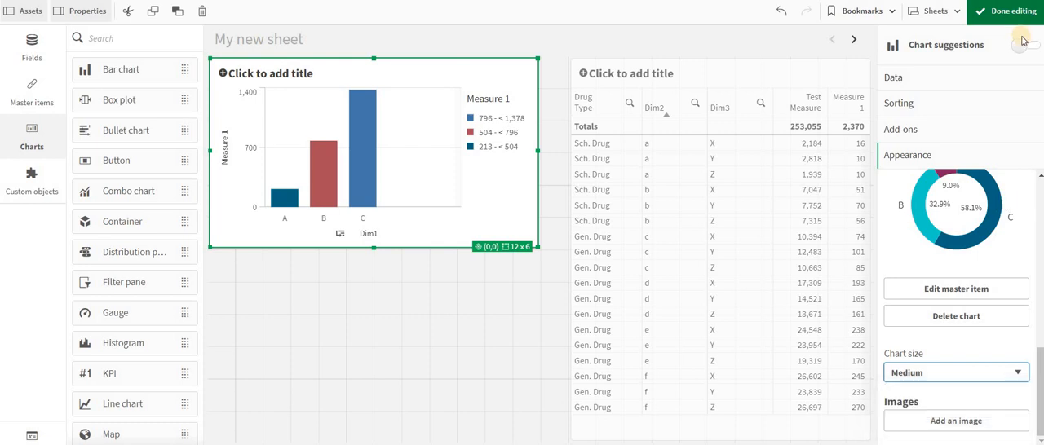
Finish editing and check the tooltip's embedded chart on bars B and A
left_click(1012, 12)
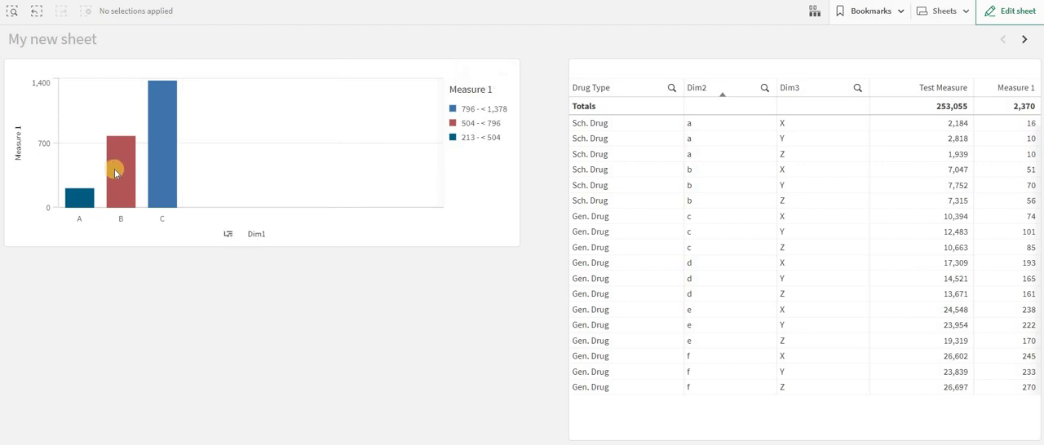
mouse_move(115, 173)
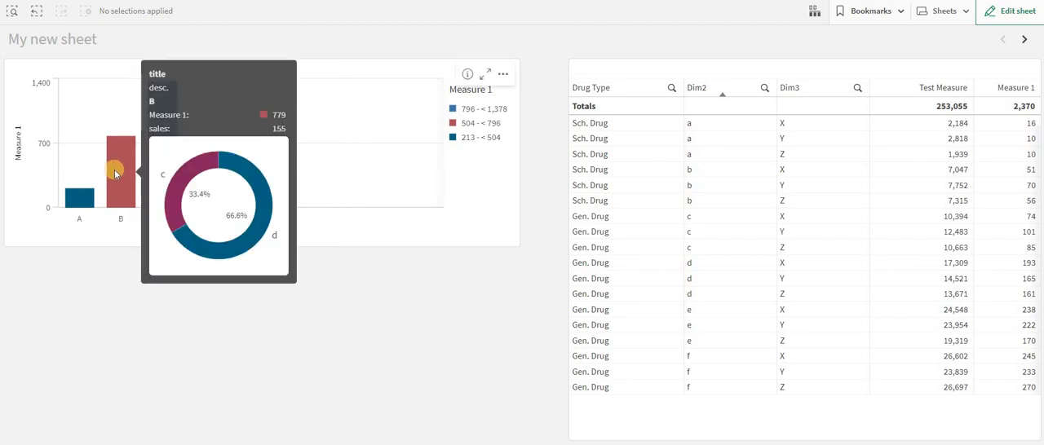
mouse_move(77, 202)
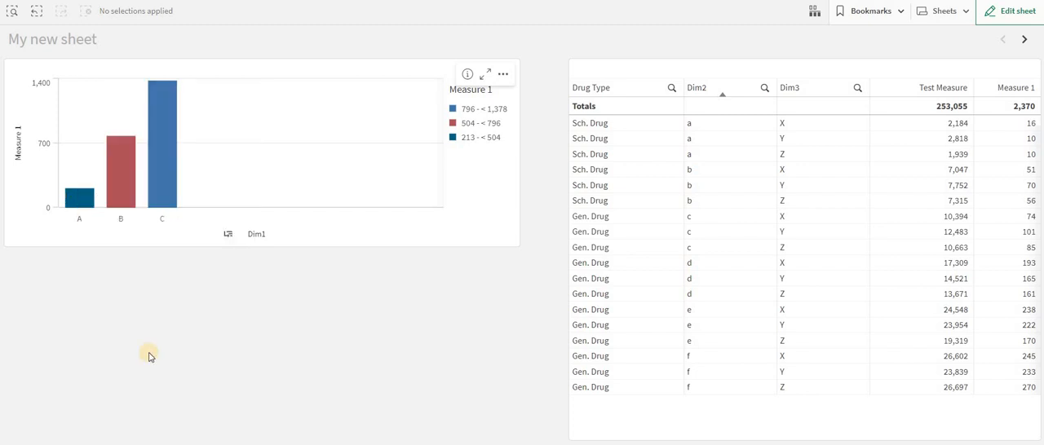
Return to editing and place the master viz 2 visualization on the sheet in the empty area below the bar chart
key("ctrl+e")
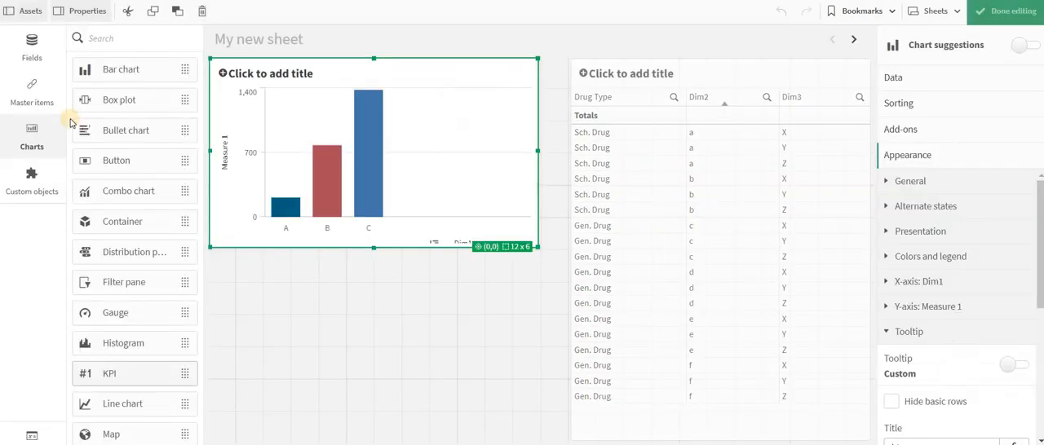
left_click(32, 91)
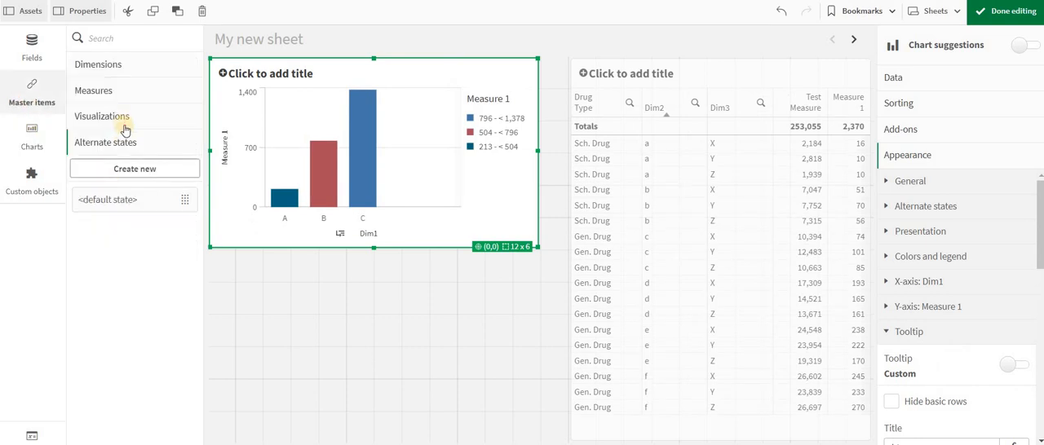
left_click(119, 118)
left_click_drag(114, 213, 345, 315)
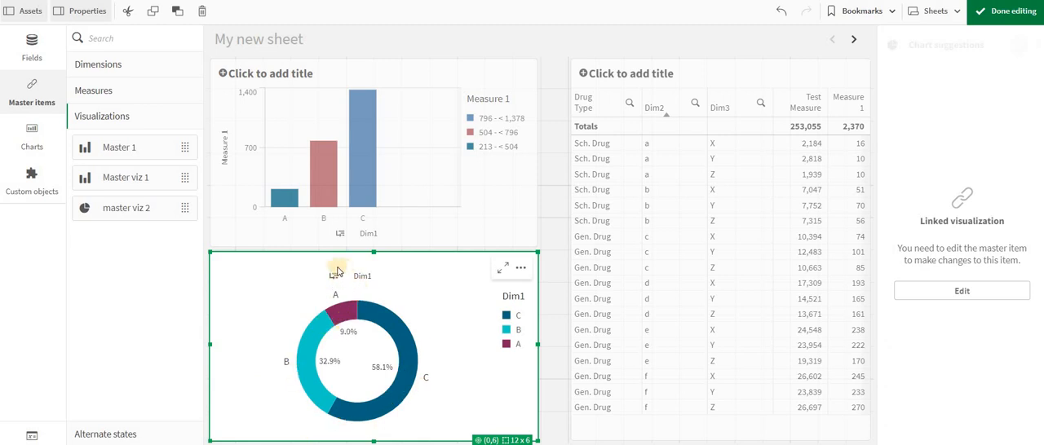
Finish editing, select C in Dim1 to compare the bar chart's tooltip with the donut chart, and clear the selection
left_click(1010, 11)
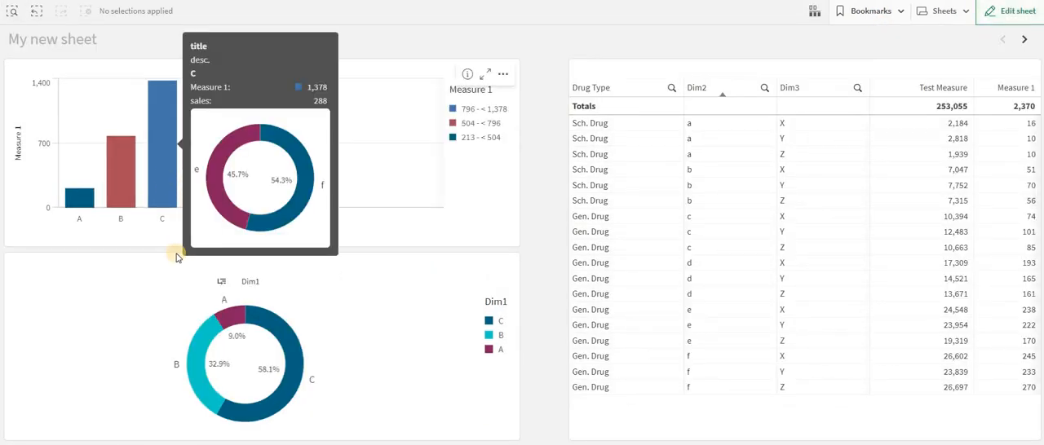
left_click(451, 35)
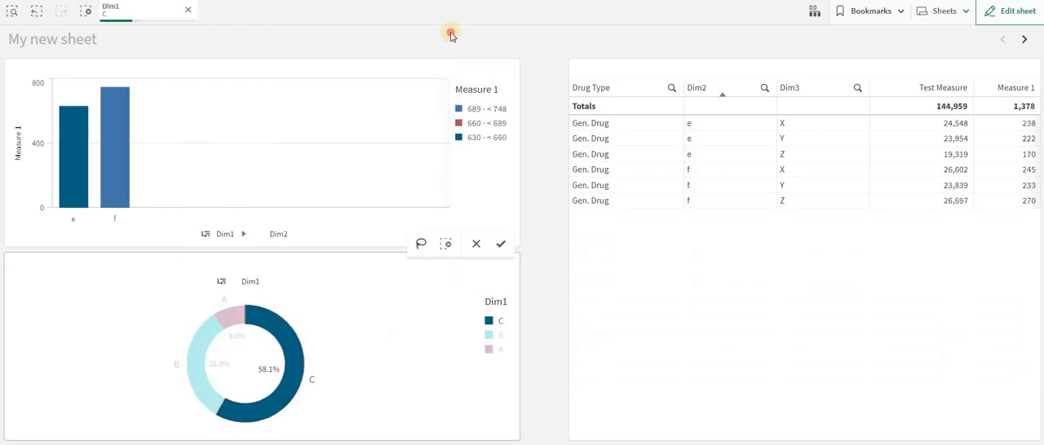
left_click(201, 381)
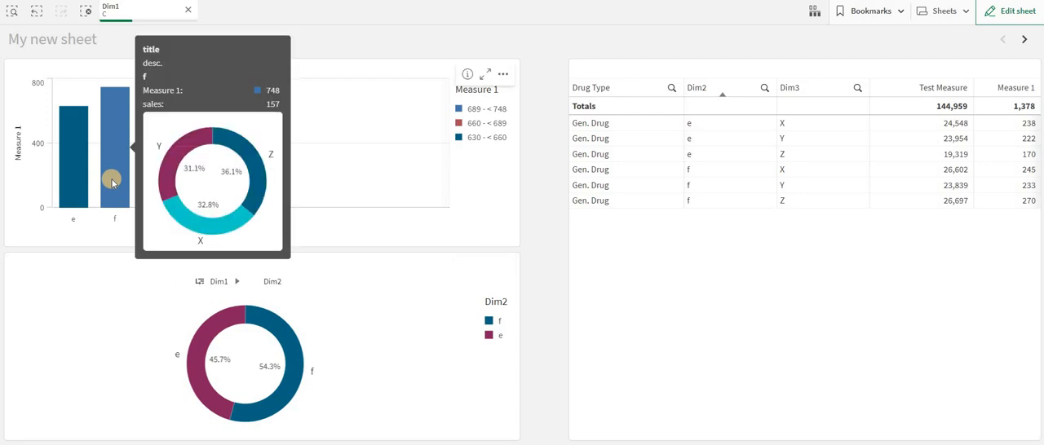
left_click(85, 10)
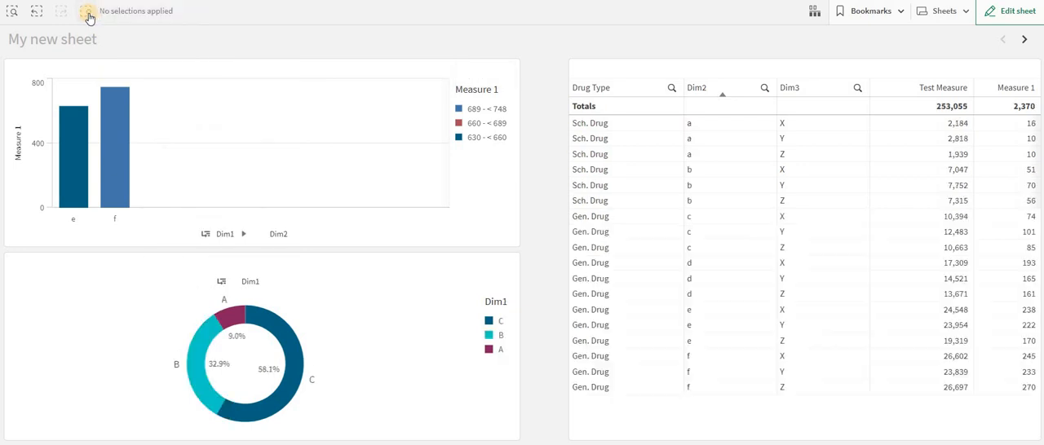
Return to editing the sheet, add an image to the bar chart's custom tooltip and set its type to URL
left_click(1011, 11)
left_click(465, 141)
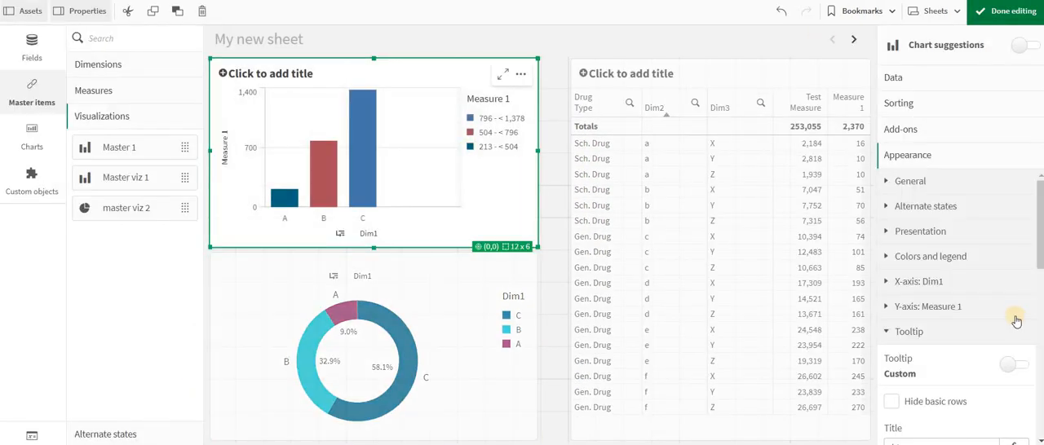
scroll(987, 359, "down", 5)
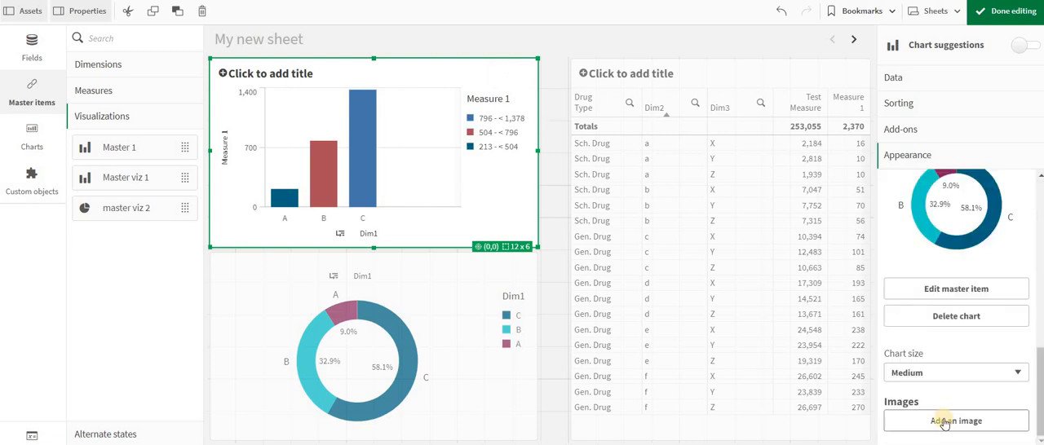
left_click(943, 421)
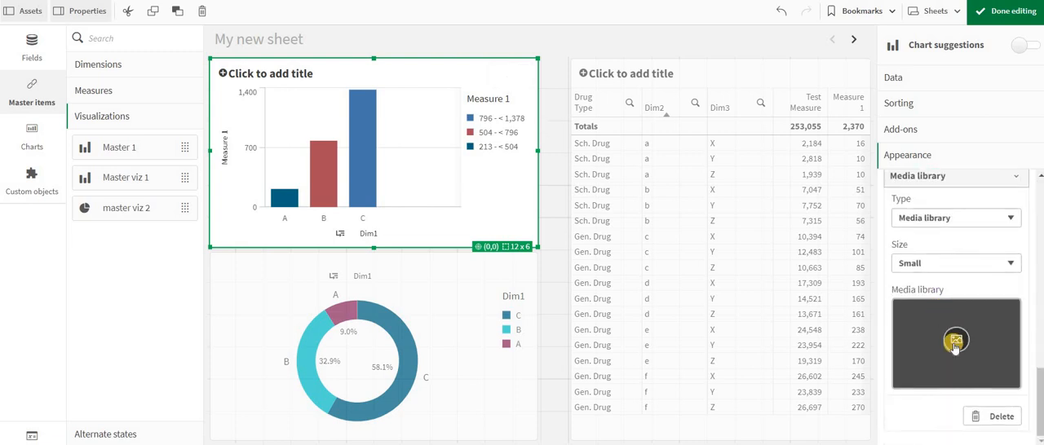
left_click(935, 219)
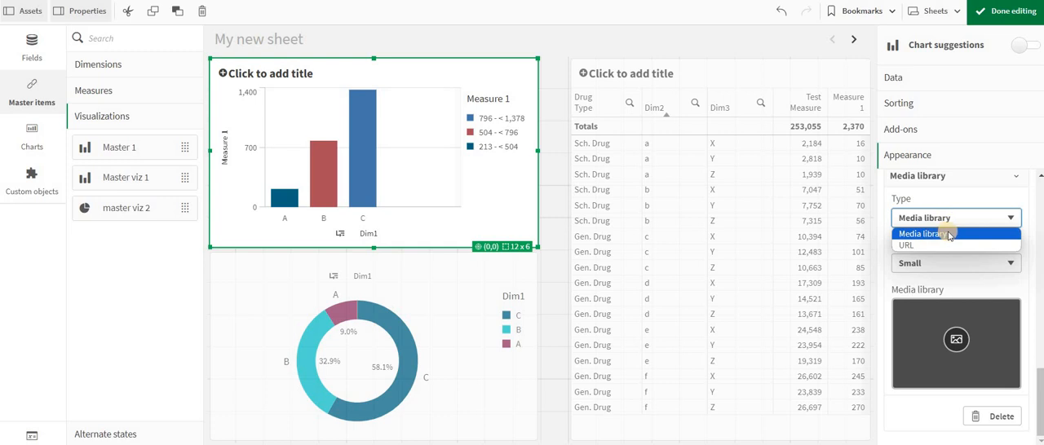
left_click(905, 246)
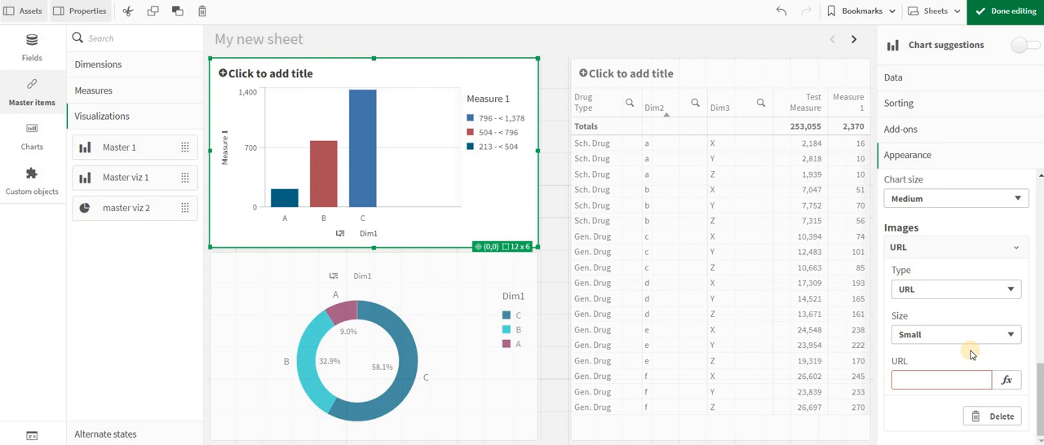
Switch the tooltip image's type to Media library and choose Qlik_default_qlikCircles.png from the default folder
left_click(935, 293)
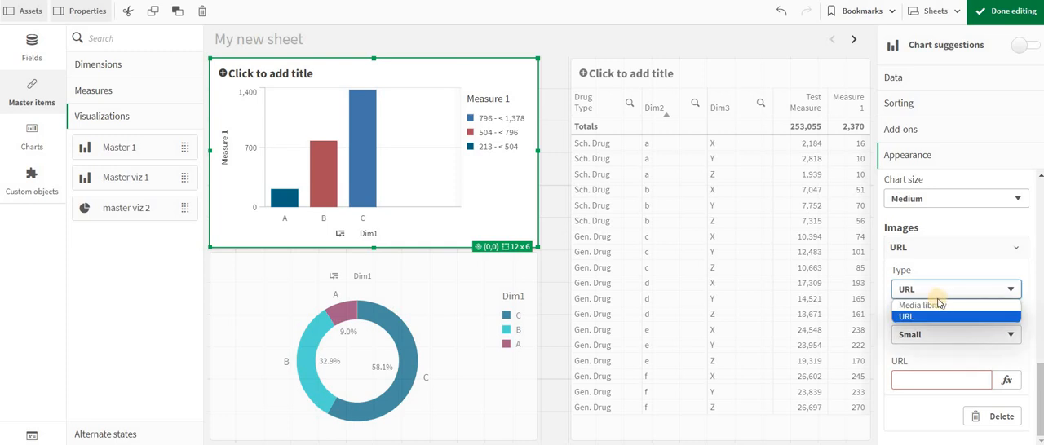
left_click(937, 305)
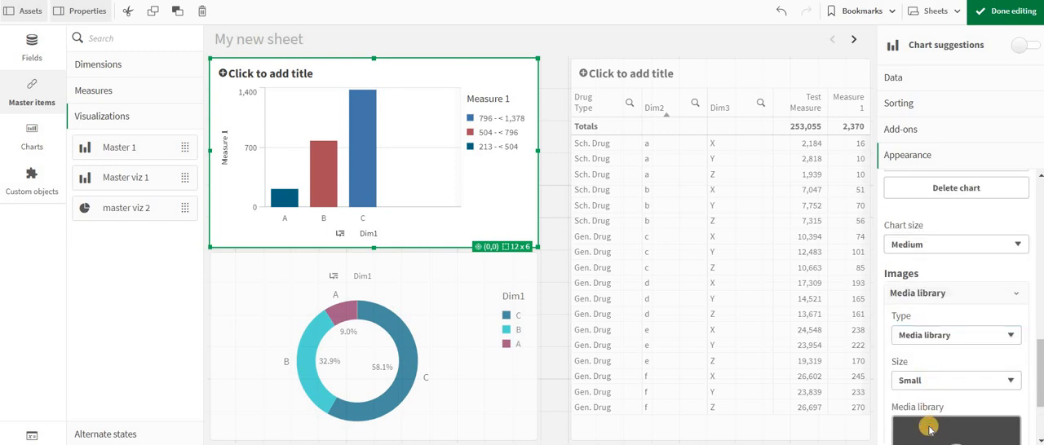
scroll(928, 430, "down", 2)
left_click(953, 341)
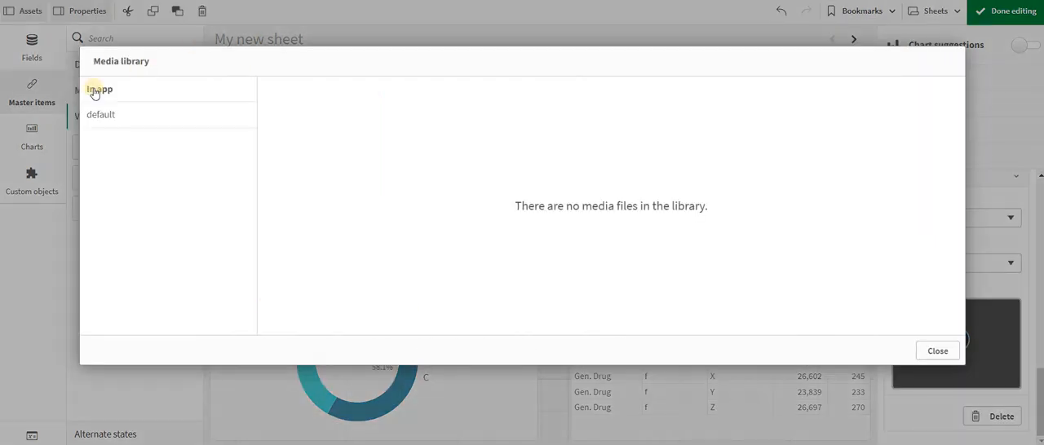
left_click(97, 119)
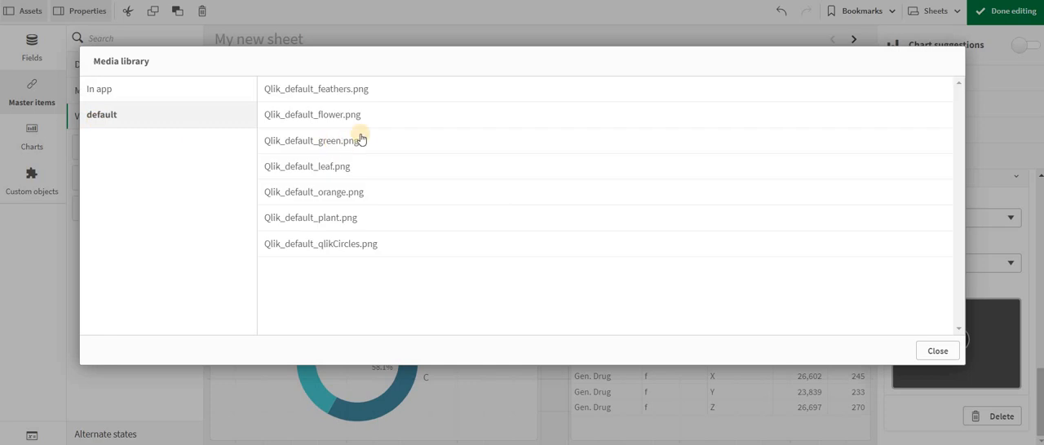
left_click(414, 283)
left_click(743, 318)
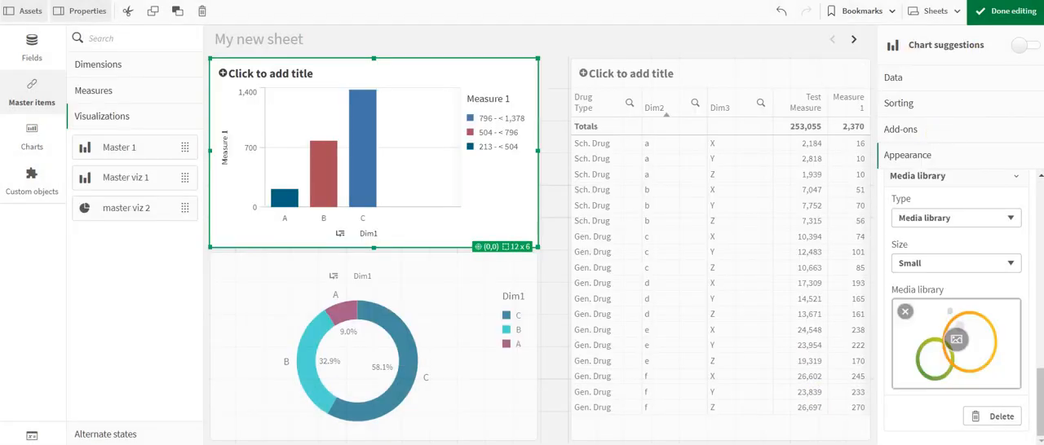
Finish editing and check the image in the bar chart's tooltip on bar C
left_click(1005, 10)
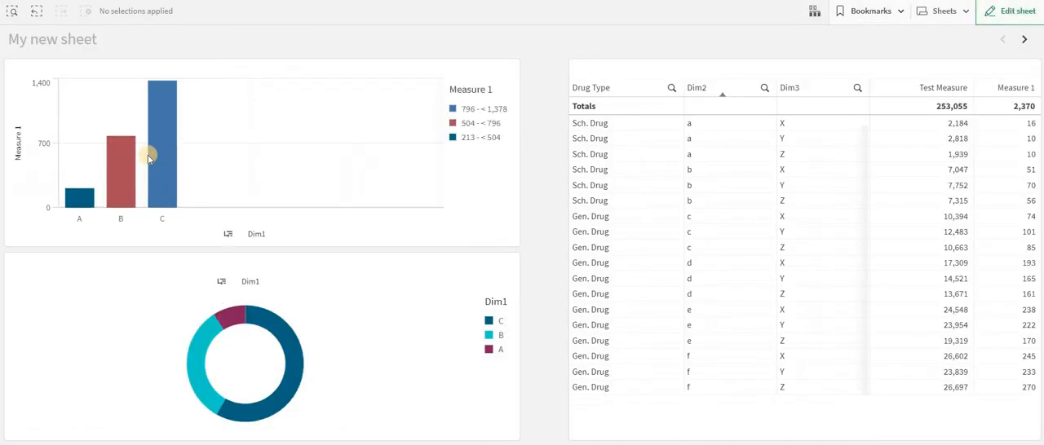
mouse_move(163, 161)
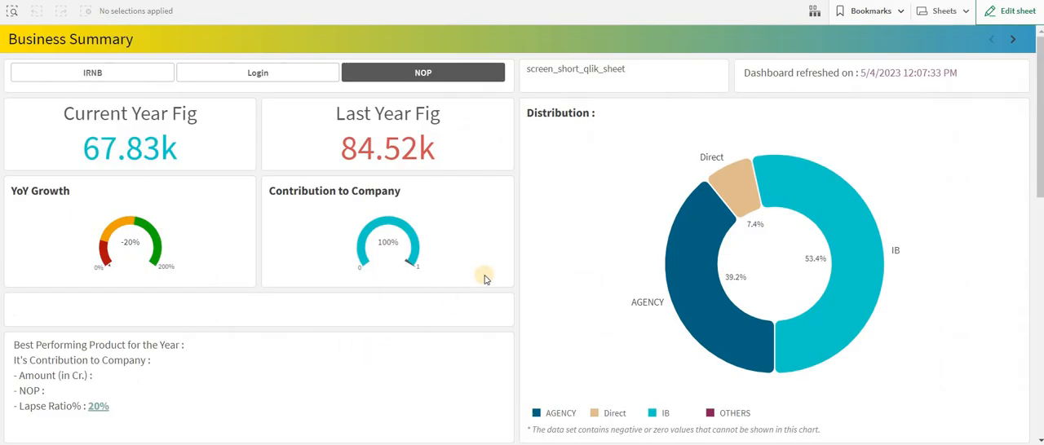
On the Business Summary sheet, check the MoM Trend chart's custom tooltips on the May and Jun bars
scroll(482, 275, "down", 3)
scroll(484, 279, "down", 3)
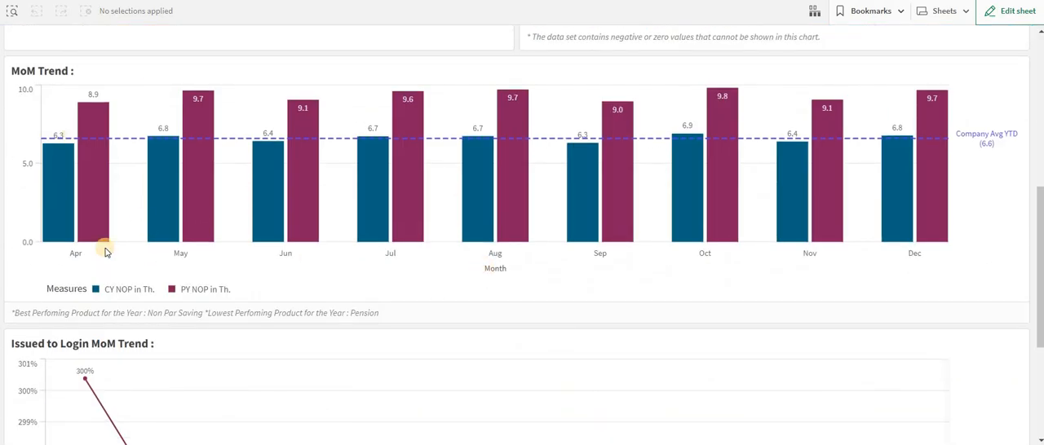
mouse_move(167, 203)
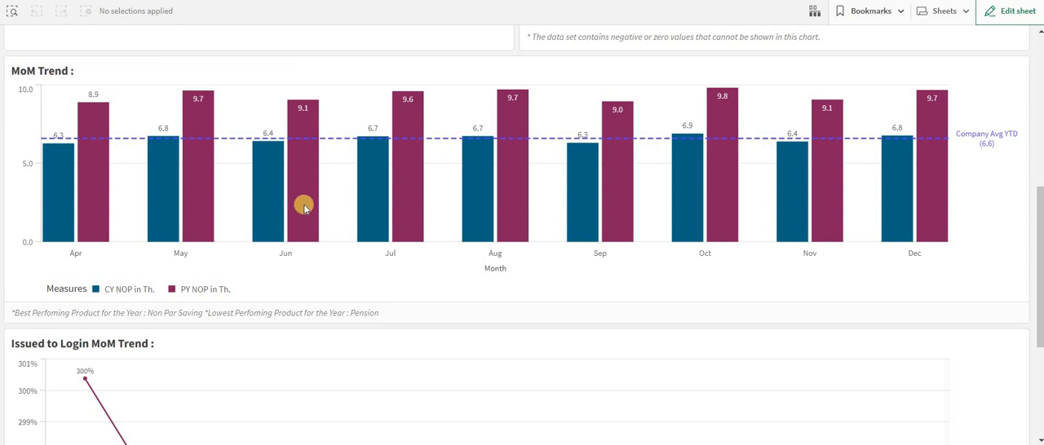
mouse_move(304, 208)
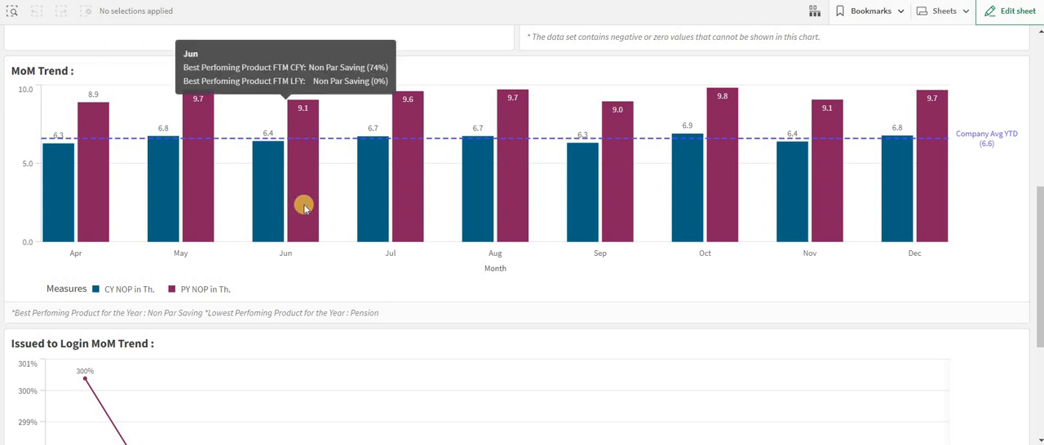
Start editing the Business Summary sheet and review the MoM Trend chart's custom tooltip settings, including the master charts available to embed
left_click(1007, 12)
left_click(536, 156)
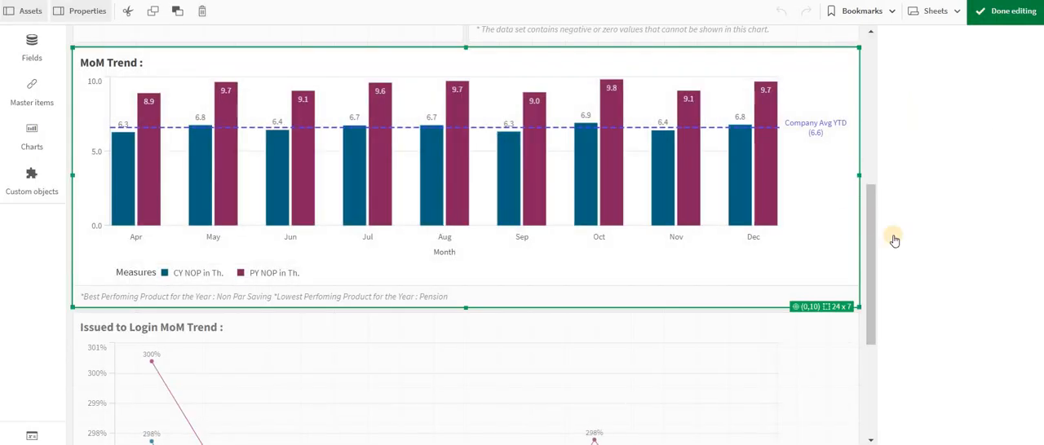
left_click(924, 332)
scroll(928, 335, "down", 3)
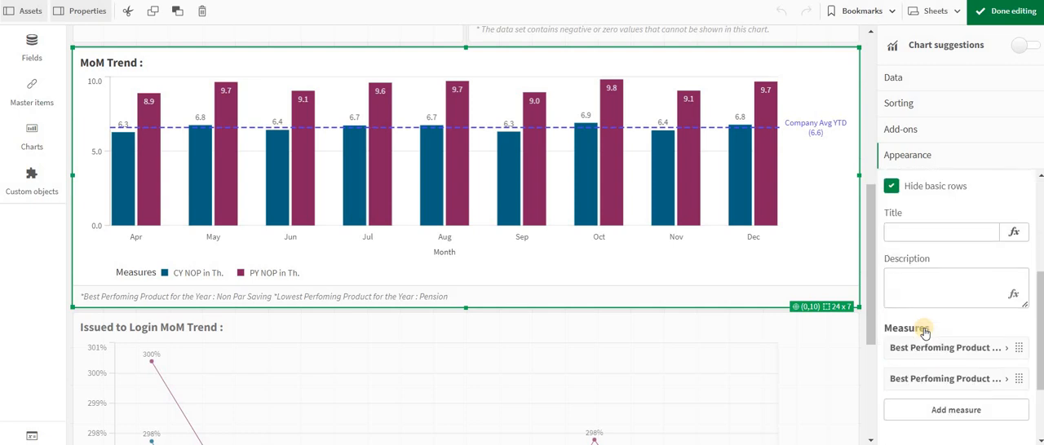
scroll(942, 360, "down", 2)
left_click(942, 360)
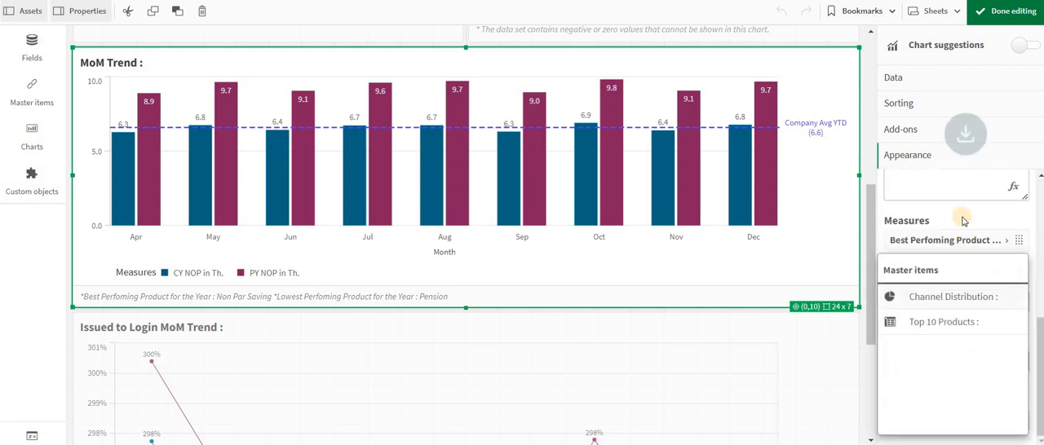
Examine the full expression of the MoM Trend tooltip's first Best Perfoming Product measure, apply it as is and collapse the measure
left_click(946, 244)
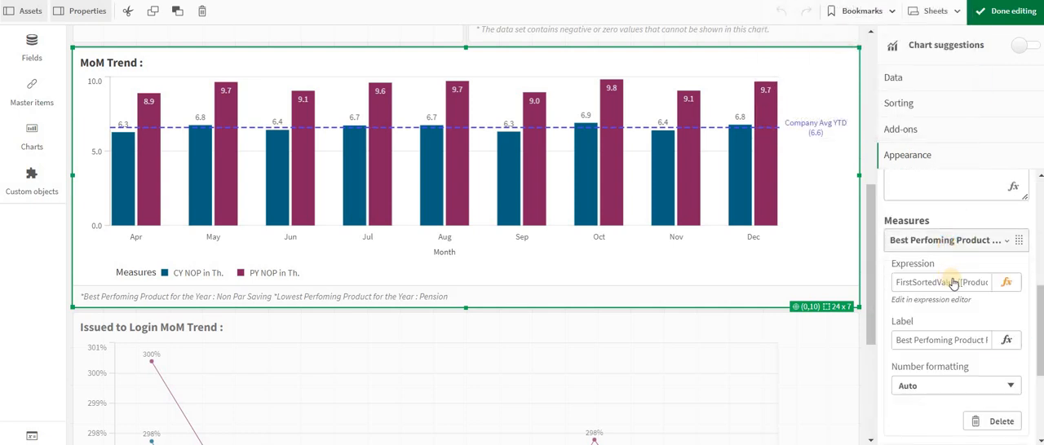
left_click(1006, 283)
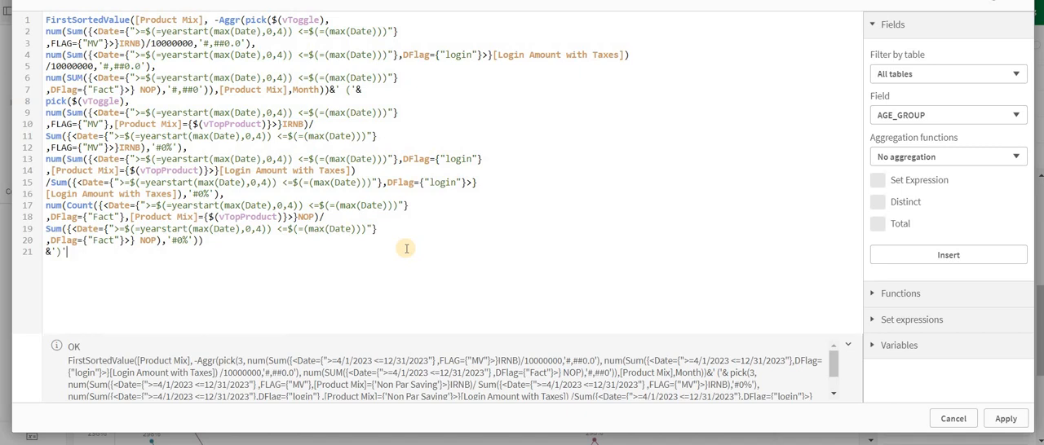
left_click(995, 422)
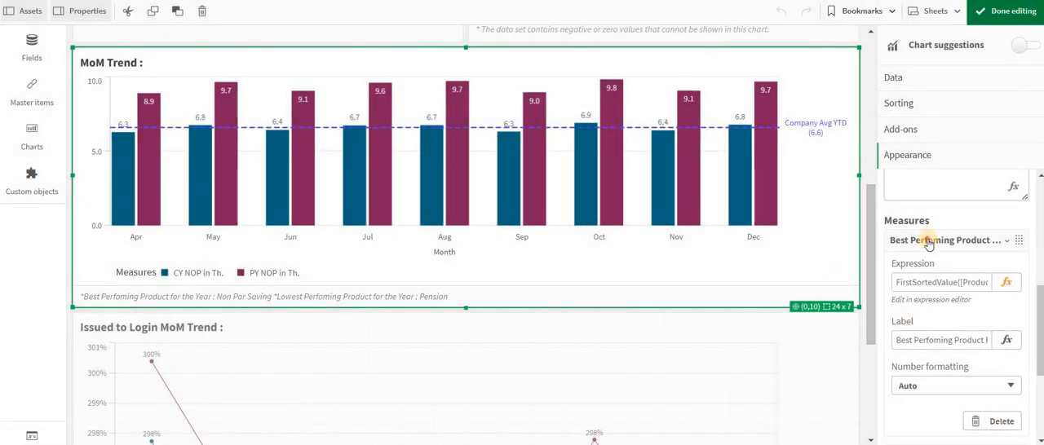
left_click(929, 241)
Examine the custom tooltip measures of the Issued to Login MoM Trend line chart, including Best Perfoming Product FTM CFY, and finish editing
scroll(626, 330, "down", 3)
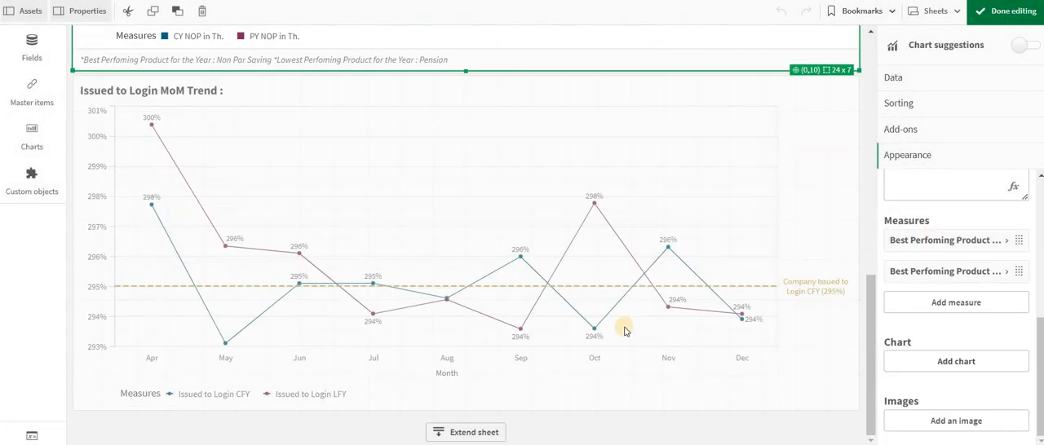
left_click(676, 315)
scroll(915, 349, "down", 2)
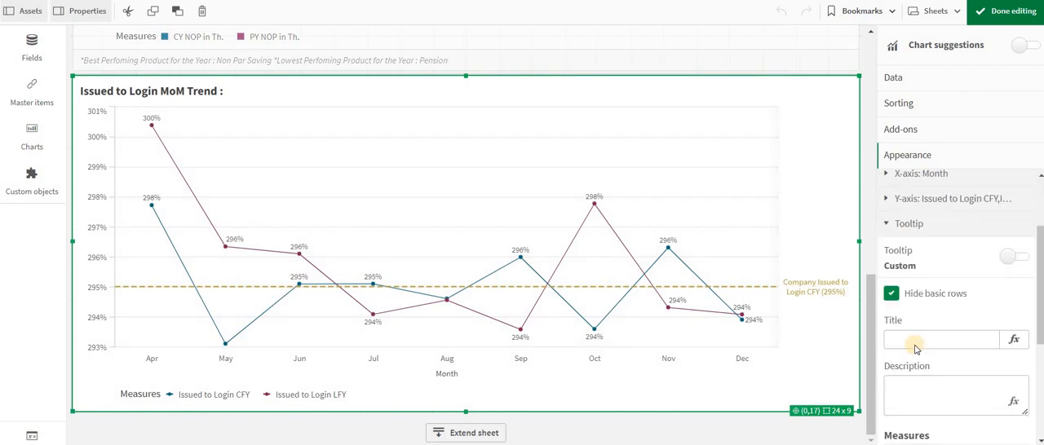
scroll(915, 349, "down", 3)
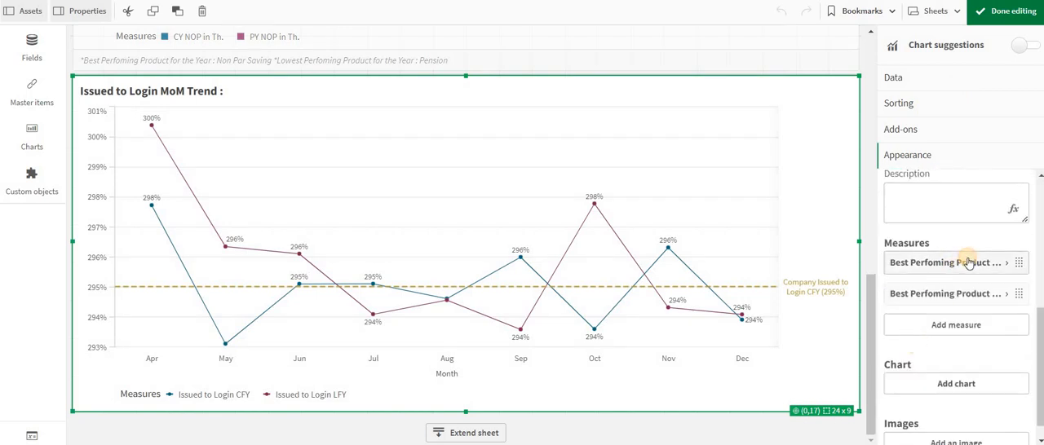
left_click(968, 263)
left_click(968, 263)
scroll(968, 266, "down", 1)
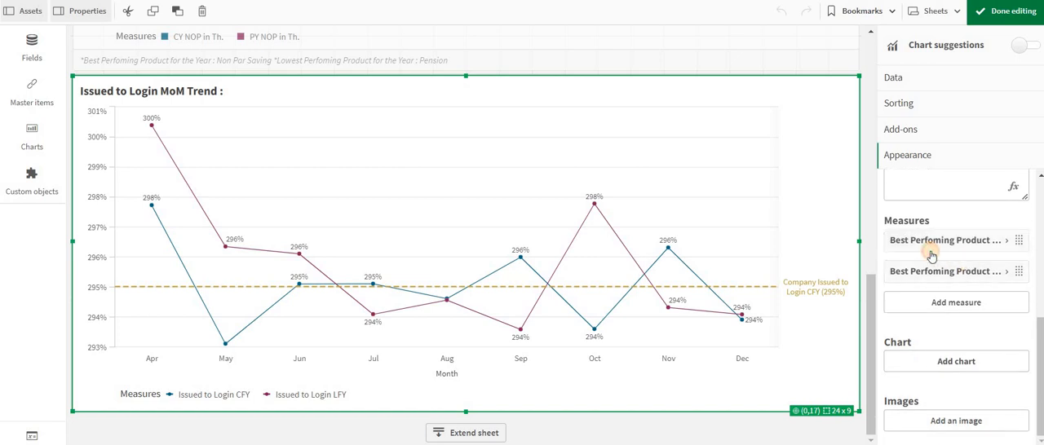
left_click(934, 247)
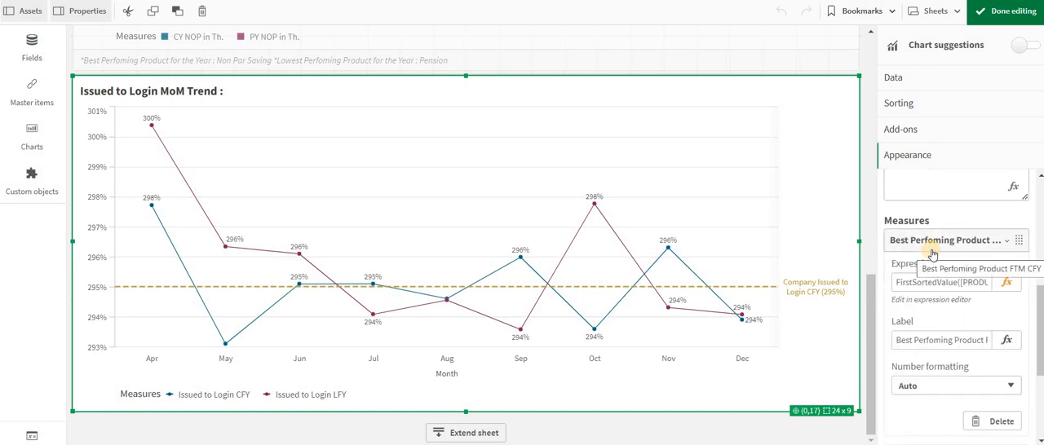
left_click(931, 250)
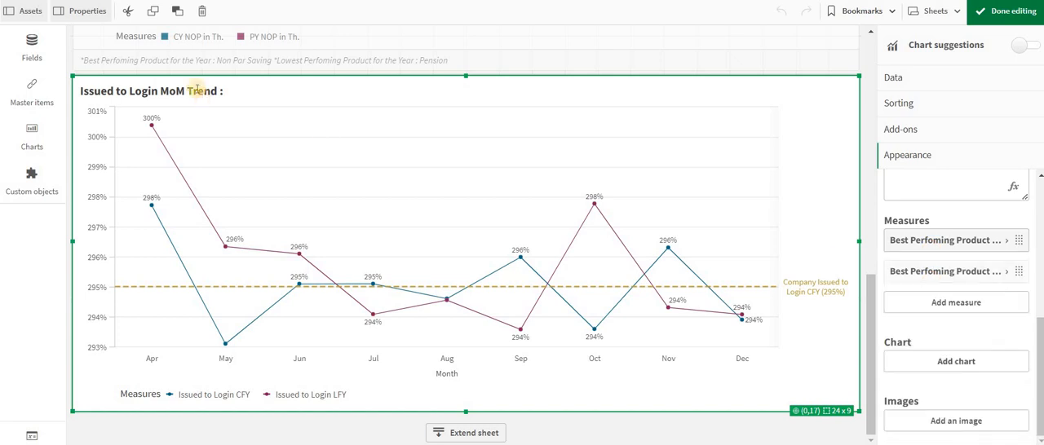
left_click(1004, 11)
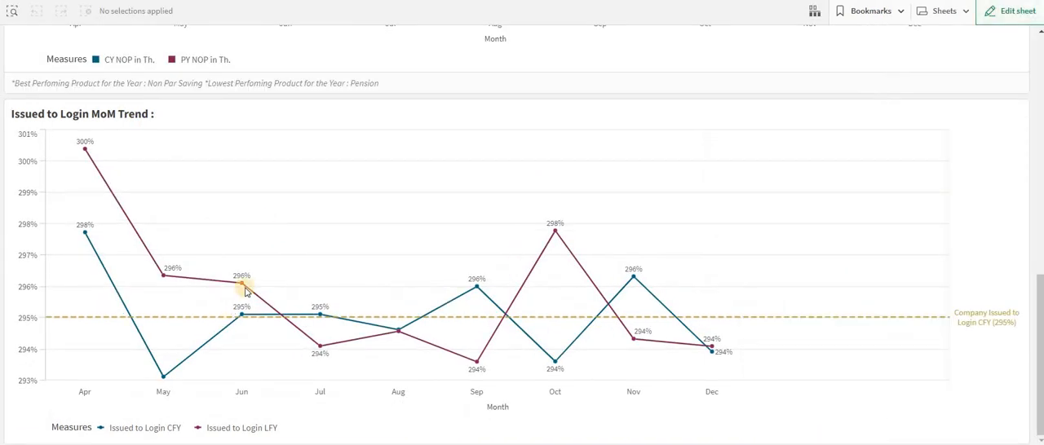